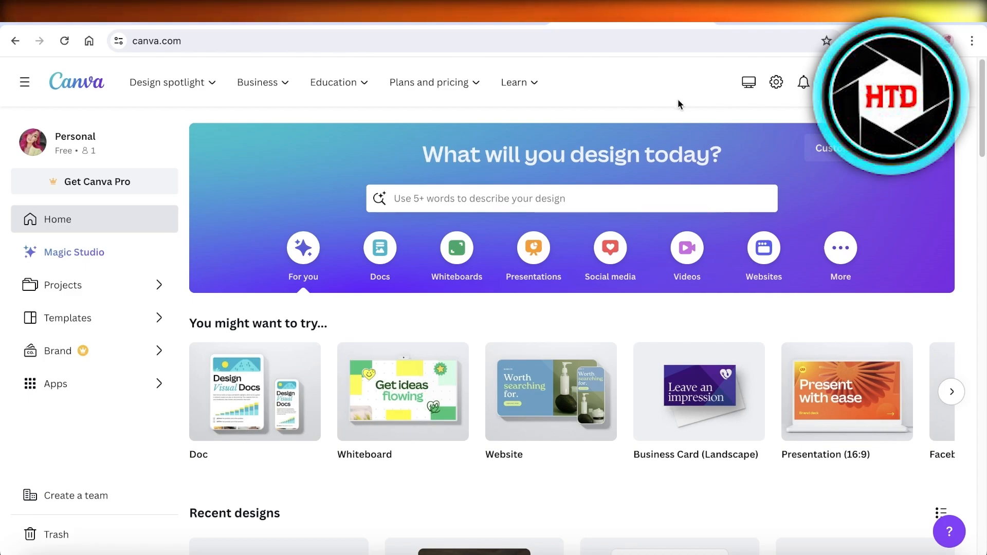
# Scroll through the home page and the recent designs list.
pyautogui.scroll(-5, 667, 128)
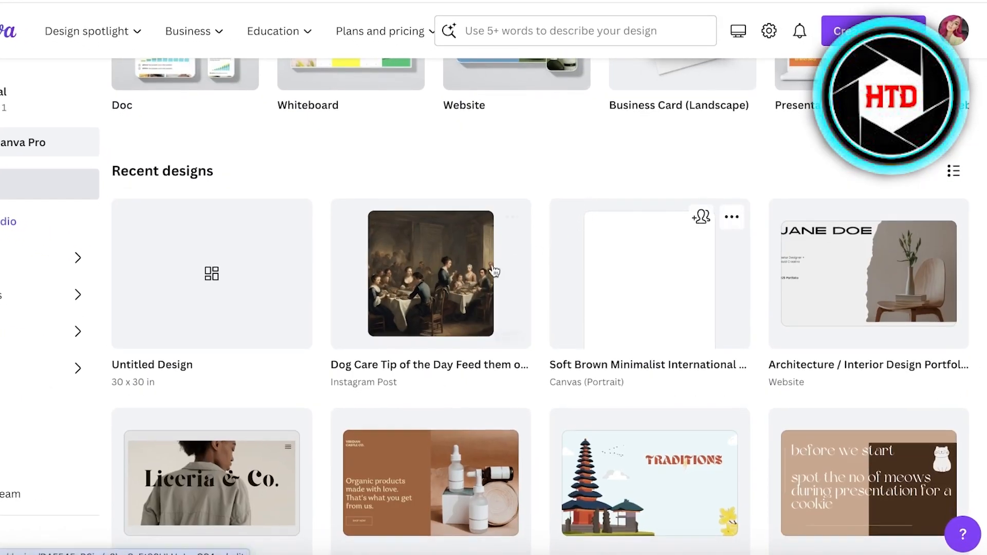
pyautogui.scroll(-6, 591, 207)
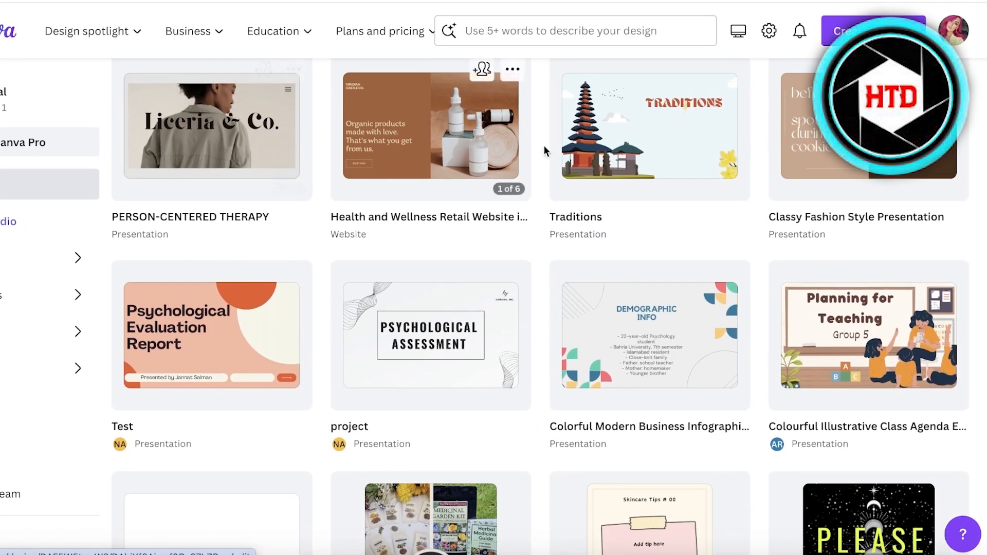
pyautogui.scroll(1, 566, 154)
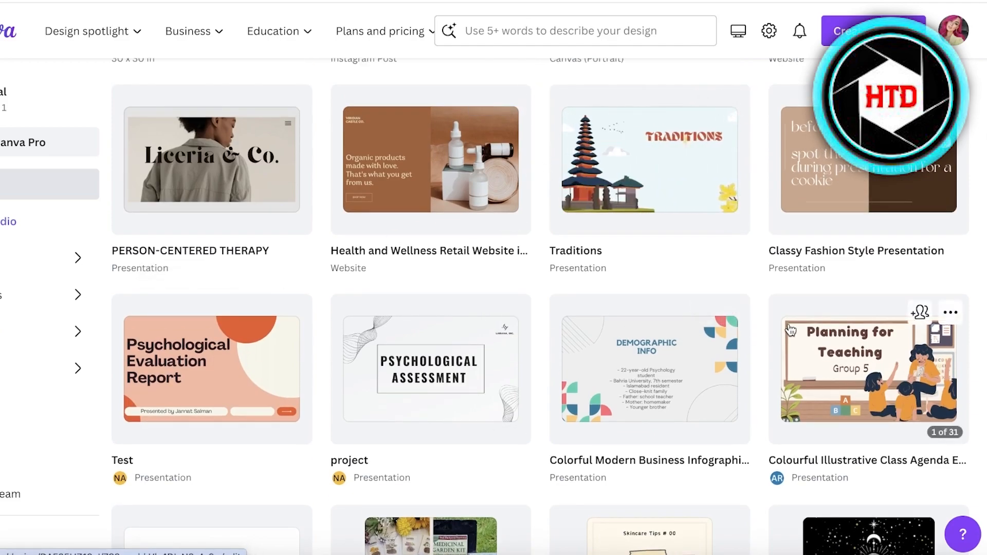
pyautogui.scroll(5, 745, 352)
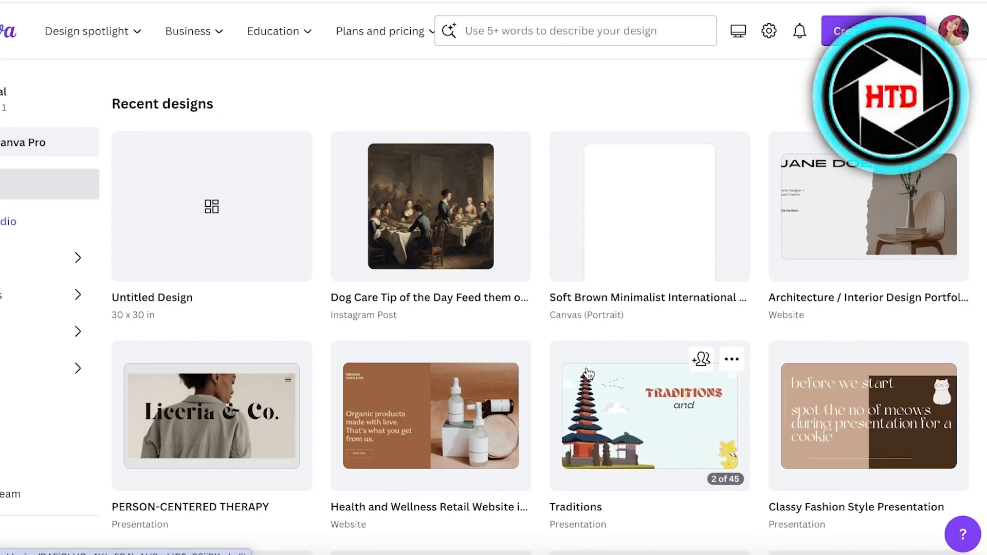
pyautogui.scroll(8, 592, 367)
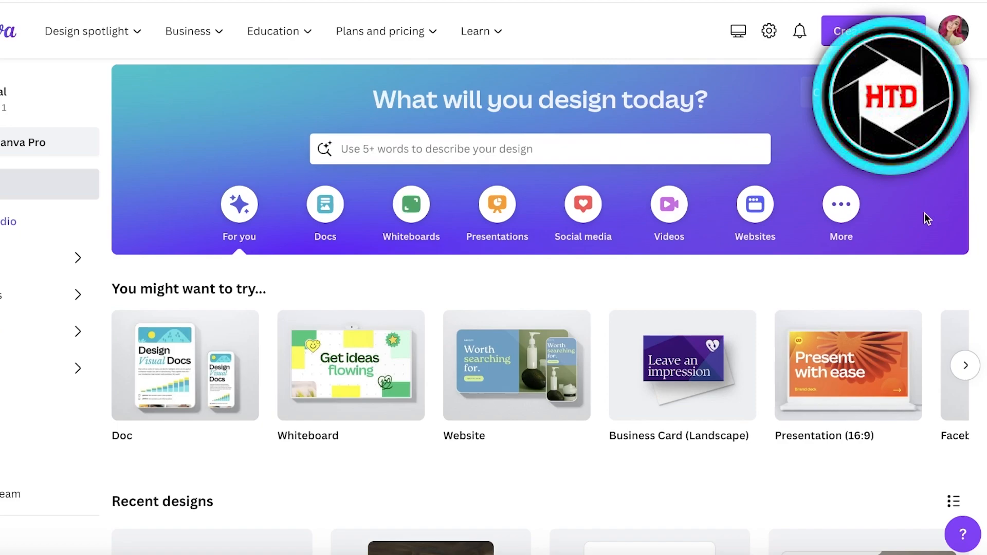
pyautogui.scroll(-3, 923, 215)
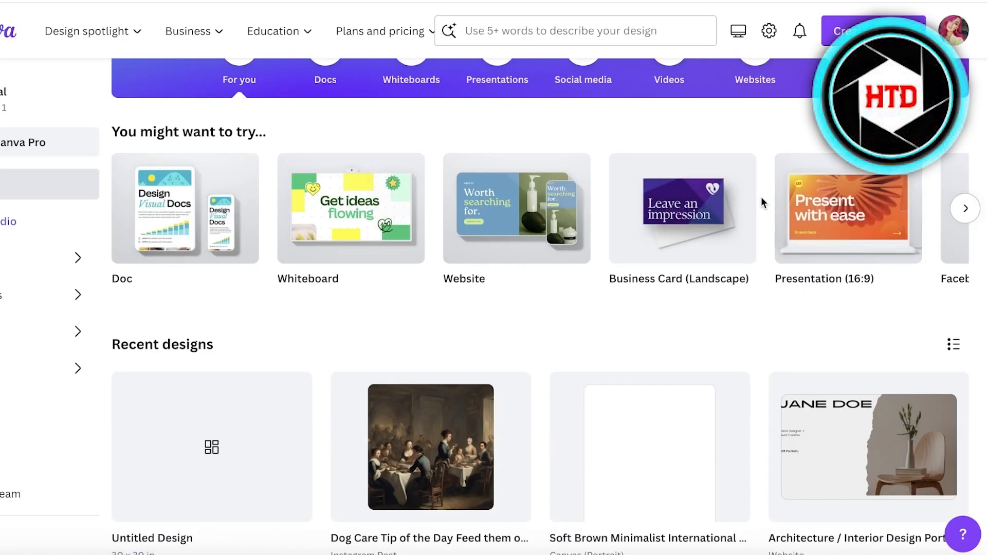
pyautogui.scroll(3, 744, 209)
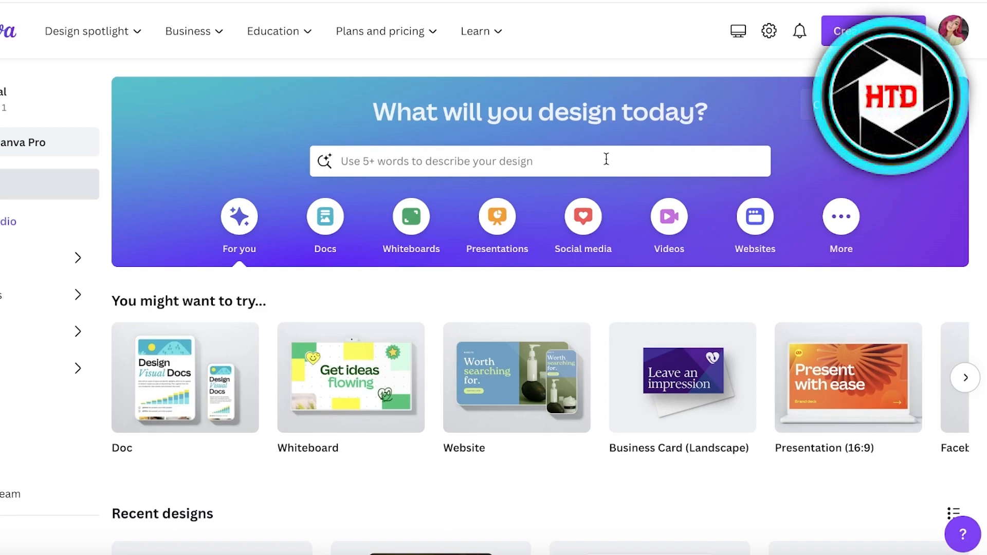
# Start from a file by uploading a photo from the Desktop folder.
pyautogui.click(925, 105)
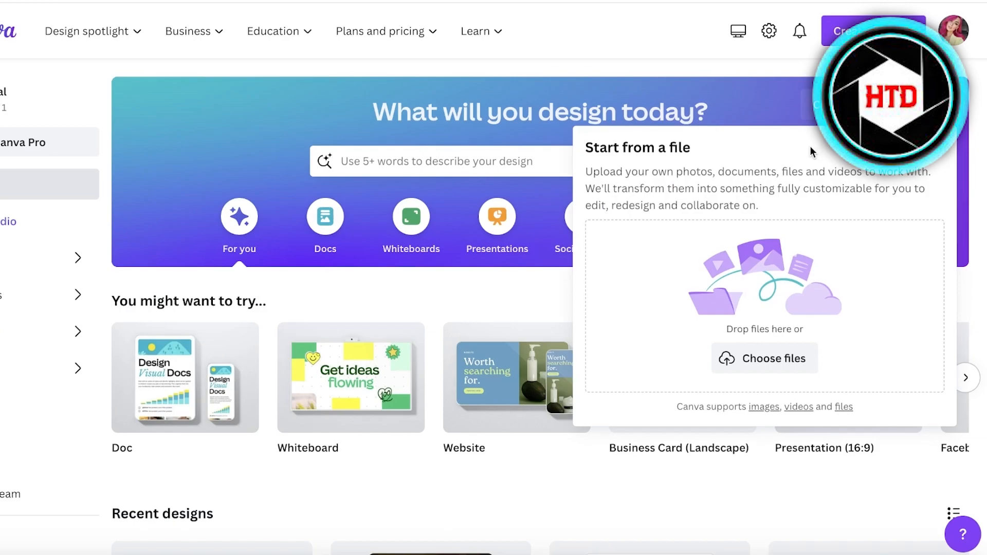
pyautogui.click(834, 107)
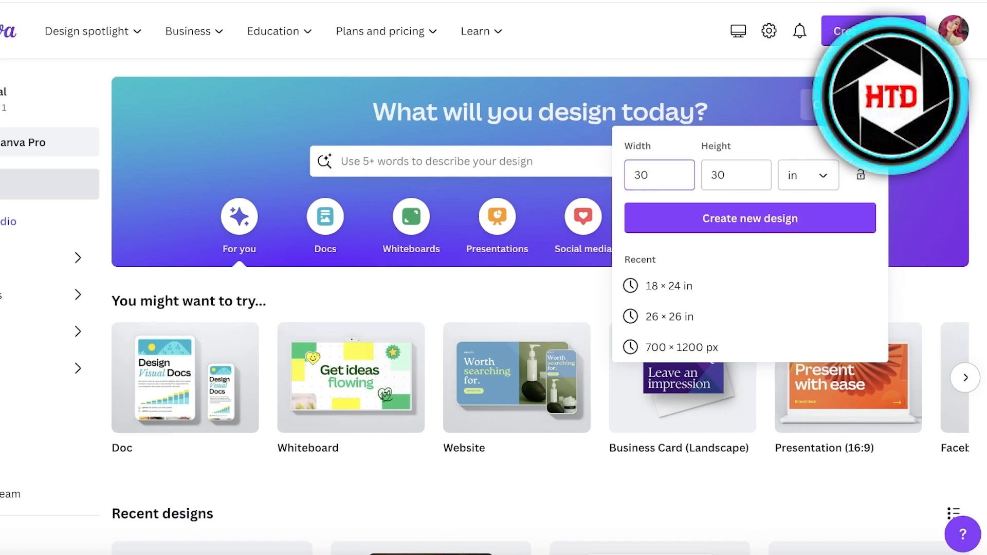
pyautogui.click(920, 106)
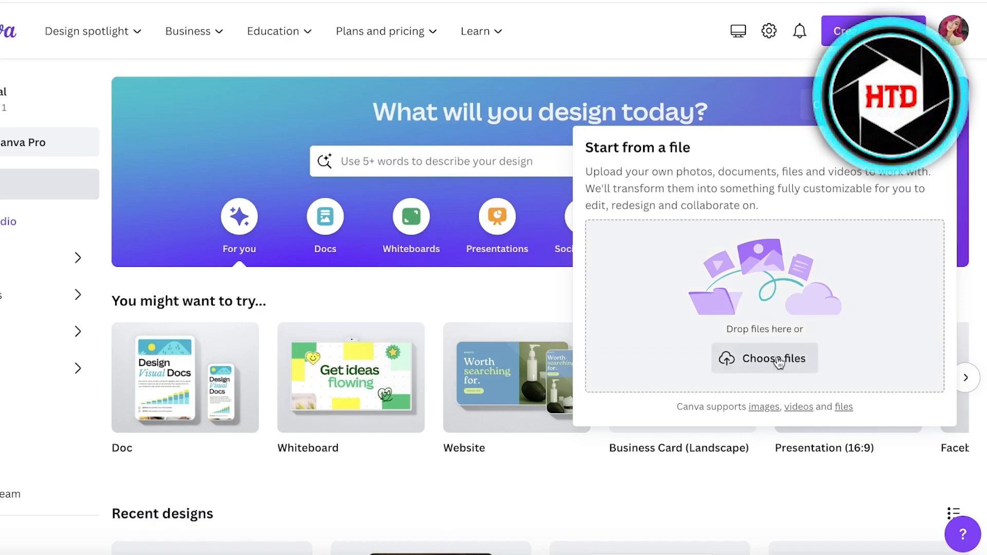
pyautogui.click(777, 359)
pyautogui.click(202, 155)
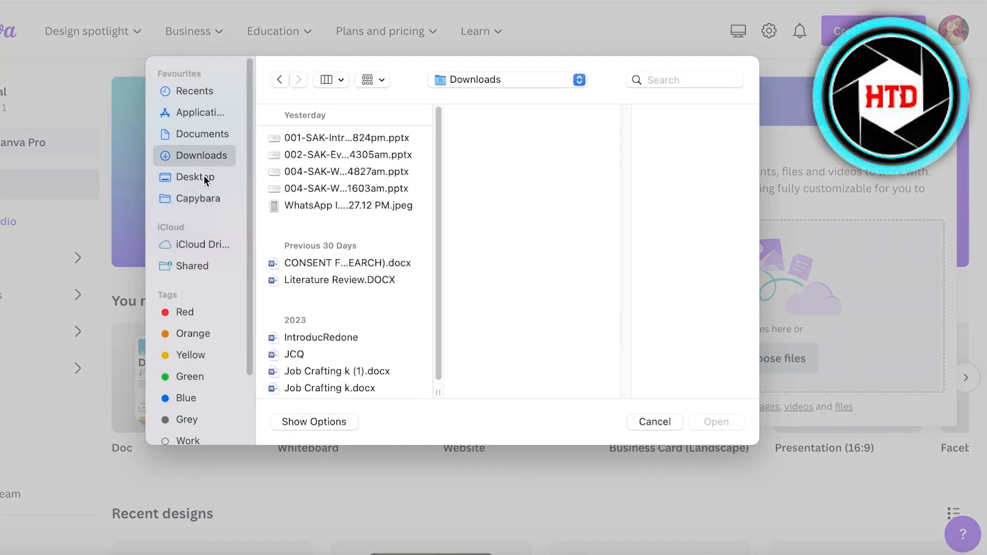
pyautogui.click(195, 177)
pyautogui.click(329, 138)
pyautogui.click(740, 421)
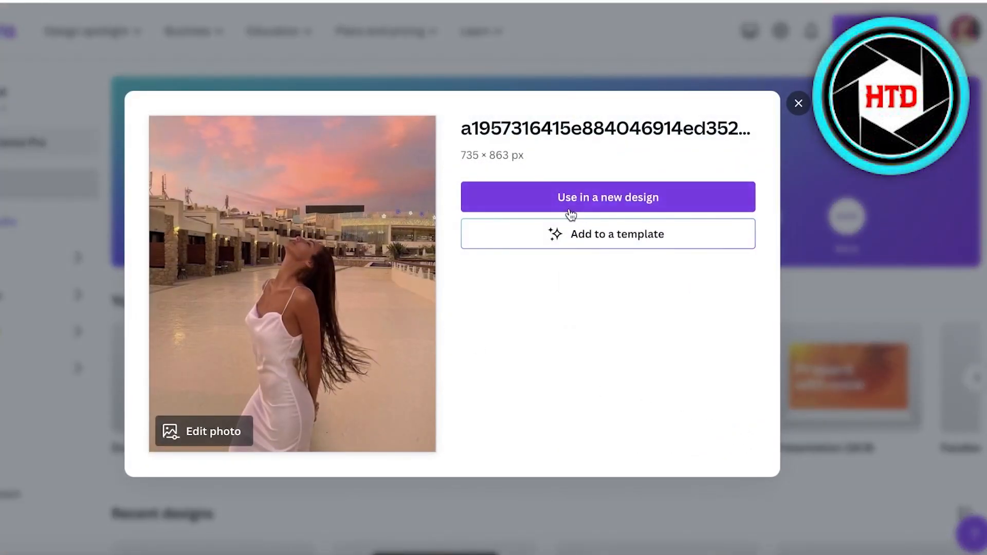
pyautogui.click(572, 206)
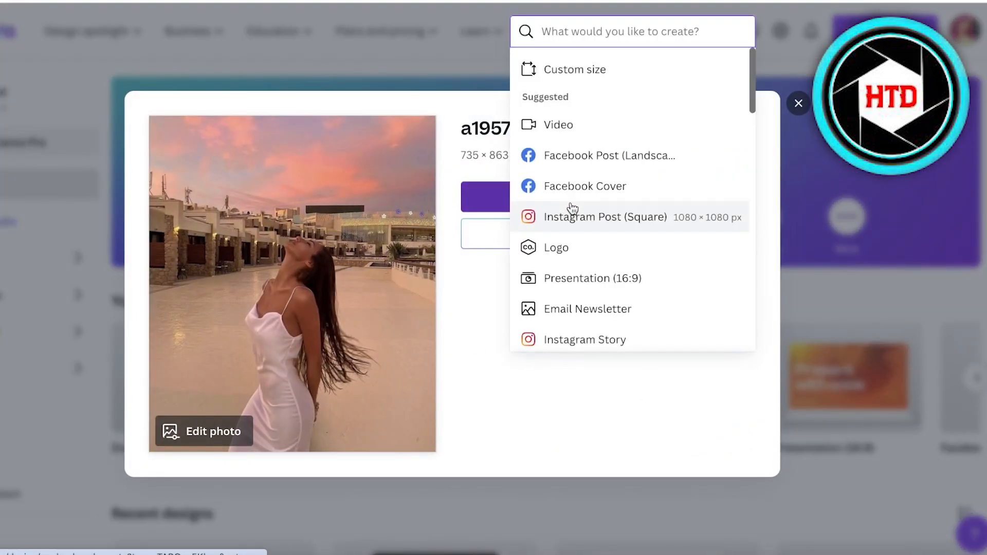
pyautogui.click(557, 68)
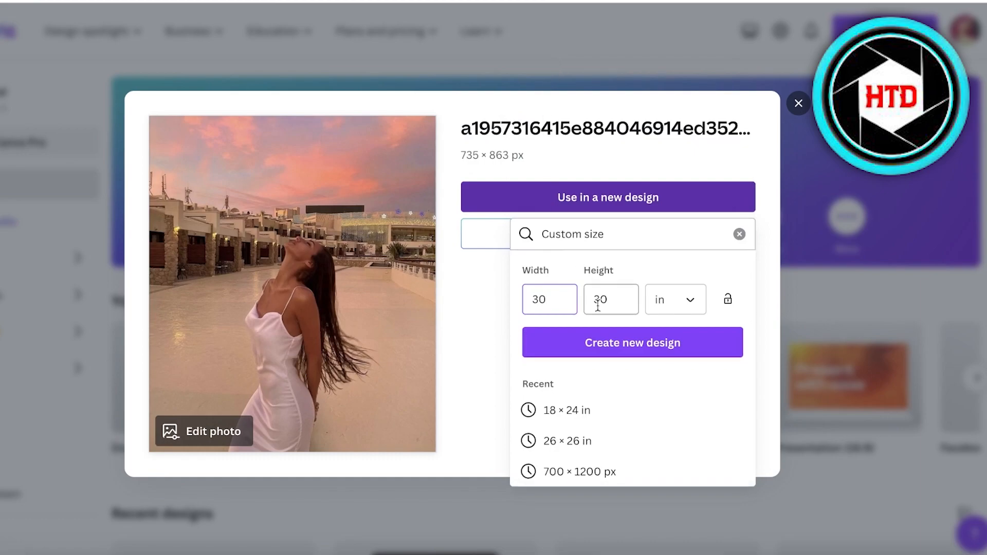
pyautogui.click(454, 332)
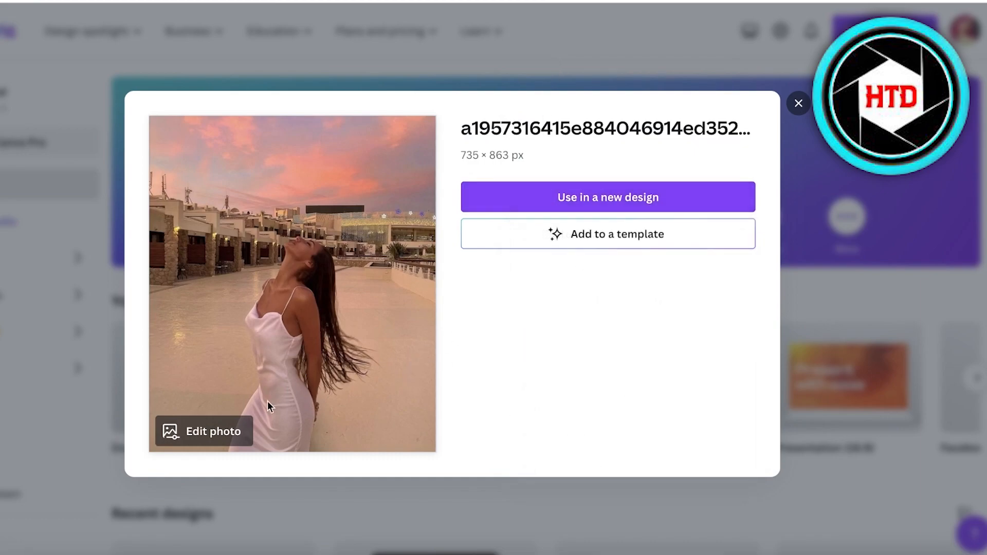
# Open the uploaded photo in the image editor and move it into a new design.
pyautogui.click(211, 434)
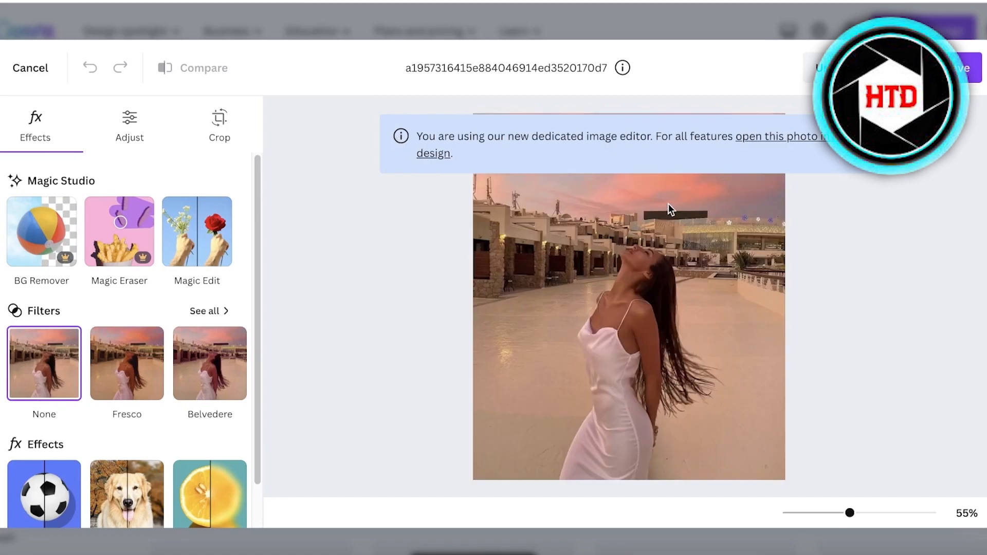
pyautogui.click(811, 137)
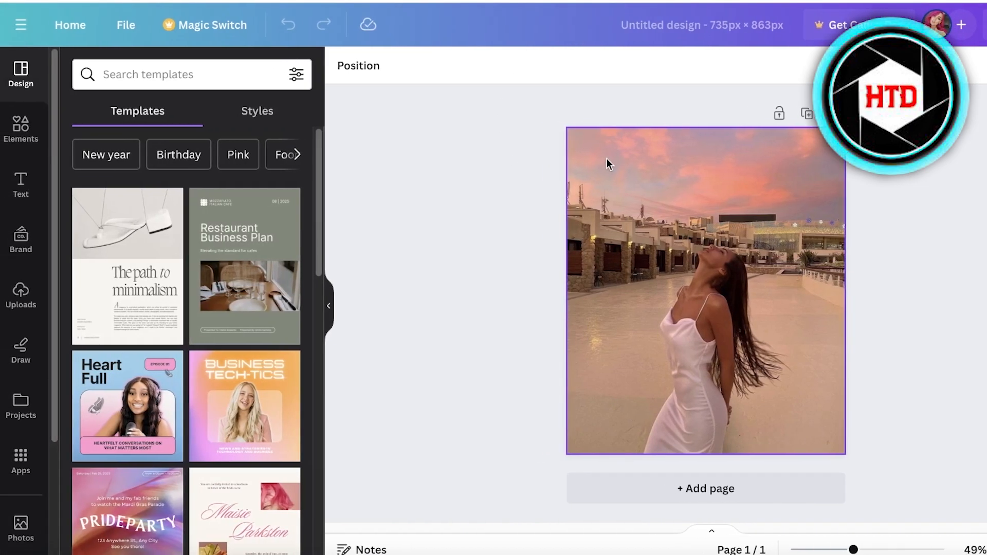
# Open the photo's edit options and review the Effects, Adjust and Crop sections.
pyautogui.click(645, 196)
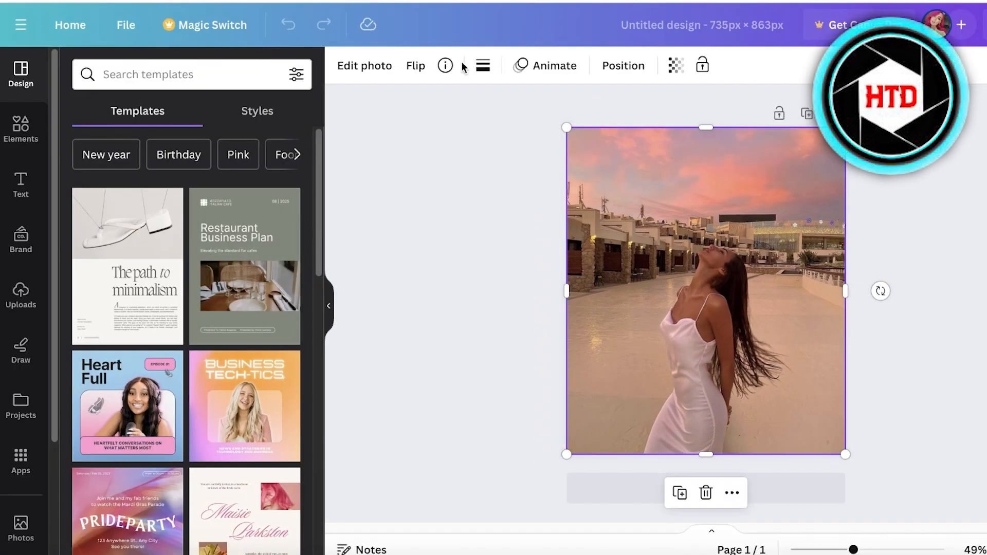
pyautogui.click(373, 76)
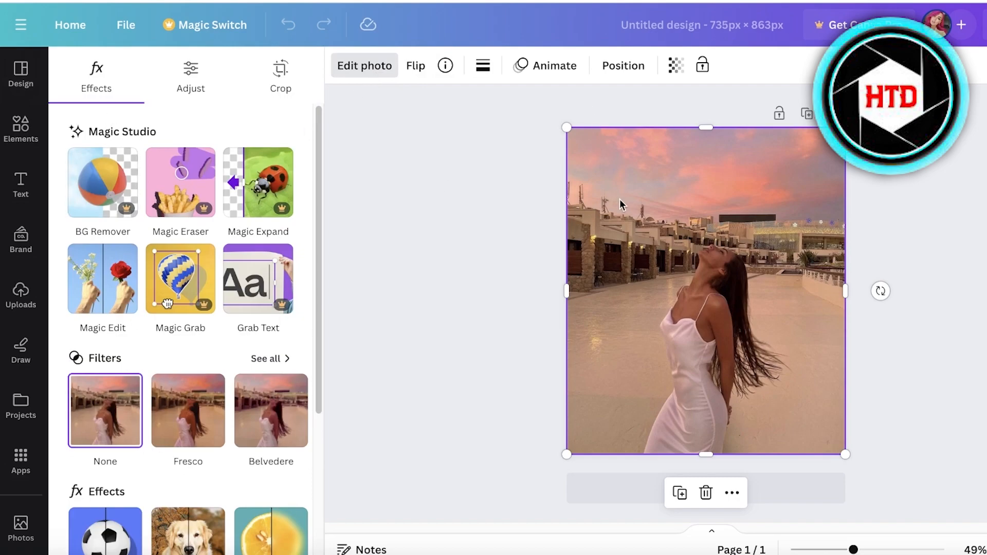
pyautogui.press('Escape')
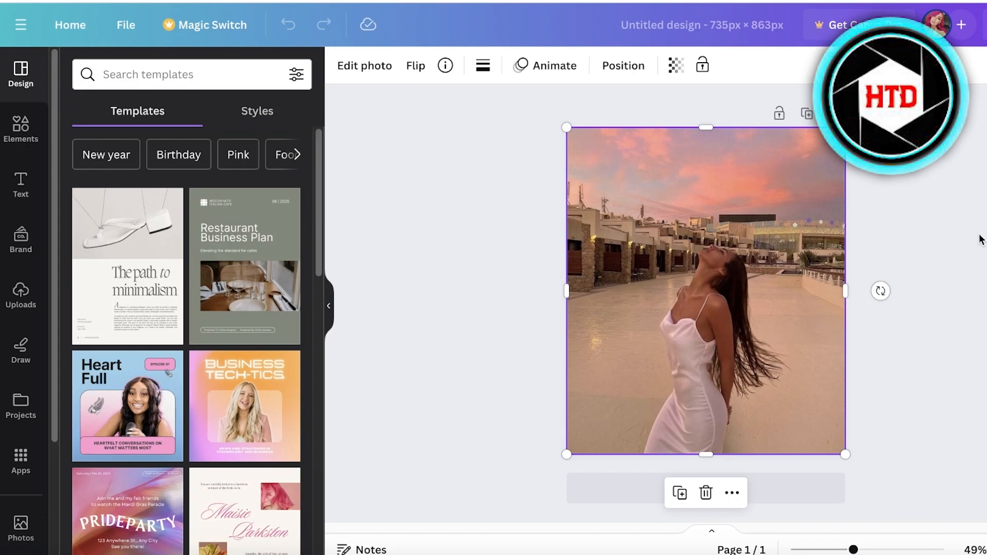
pyautogui.click(514, 208)
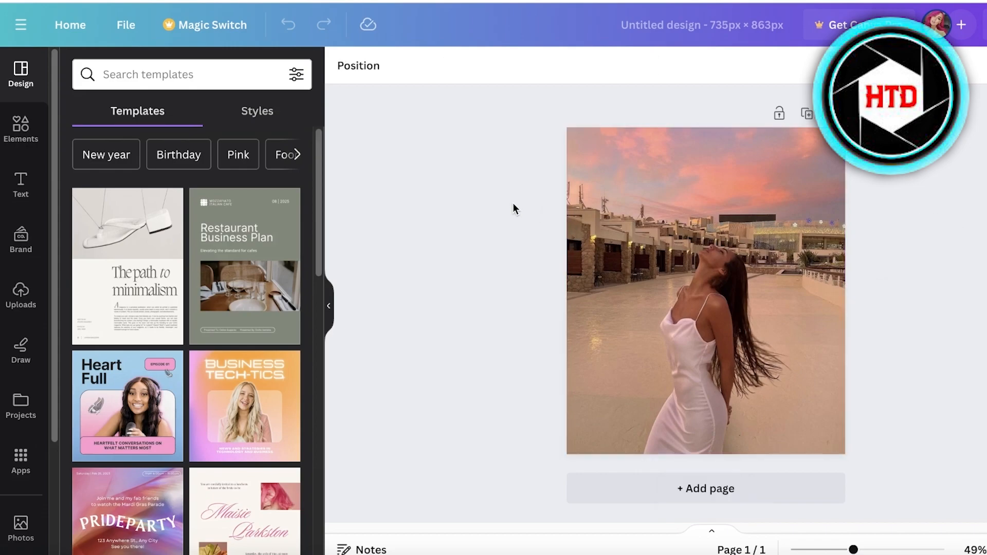
pyautogui.click(658, 255)
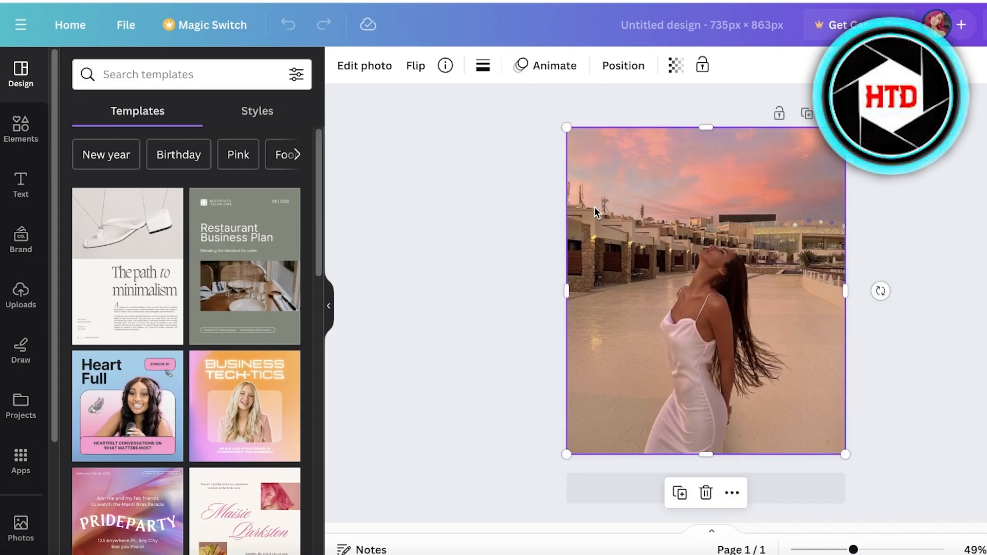
pyautogui.click(386, 75)
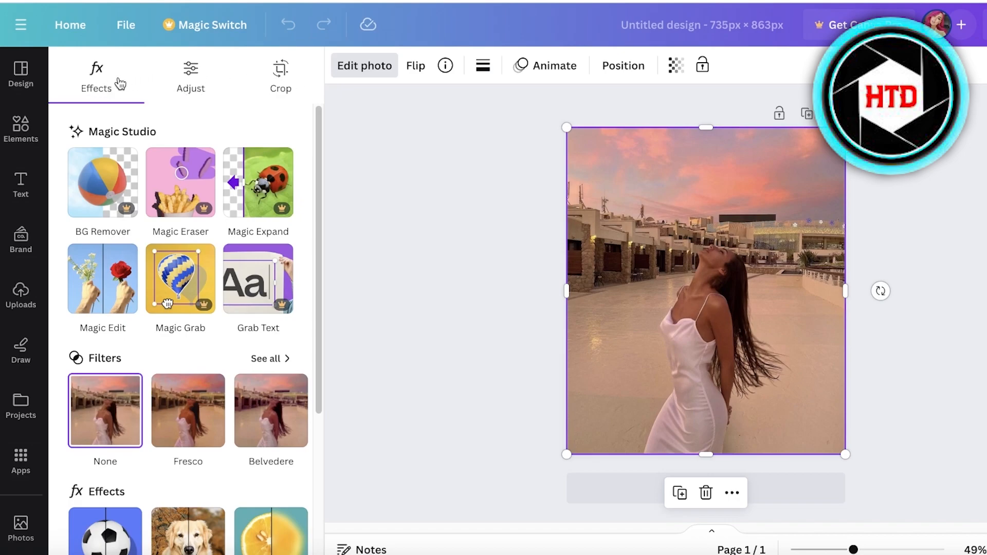
pyautogui.click(181, 80)
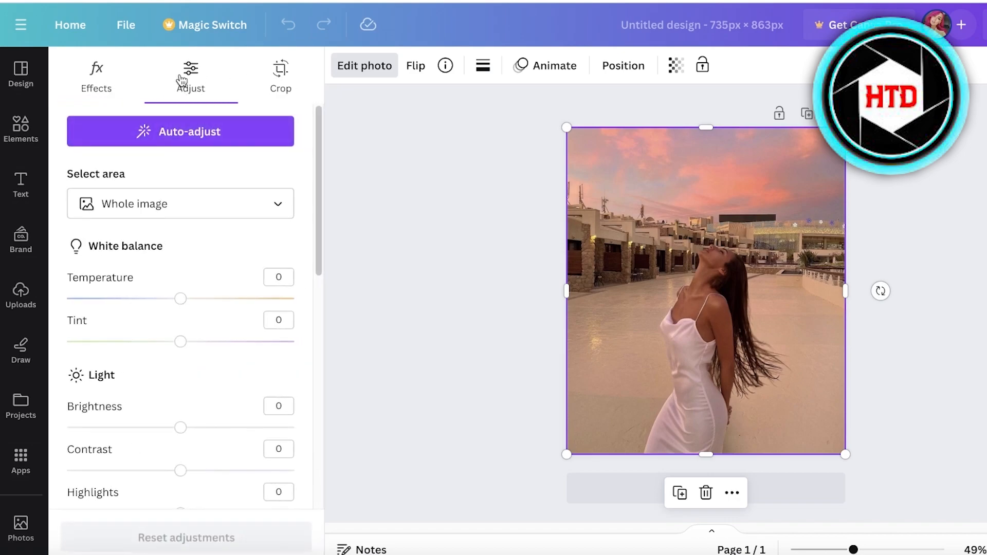
pyautogui.click(297, 82)
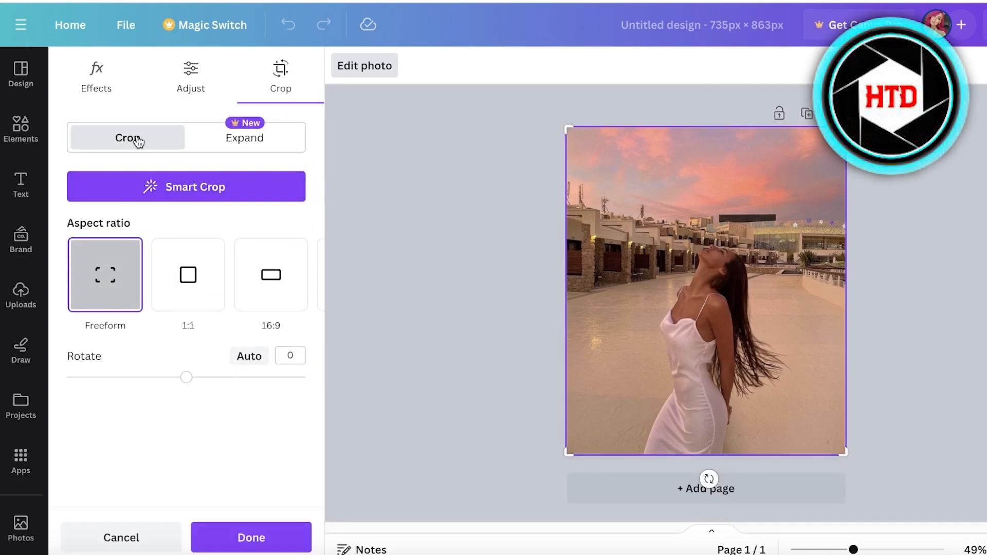
# Preview the 1:1 and 16:9 crop ratios, then switch back to Freeform.
pyautogui.click(204, 140)
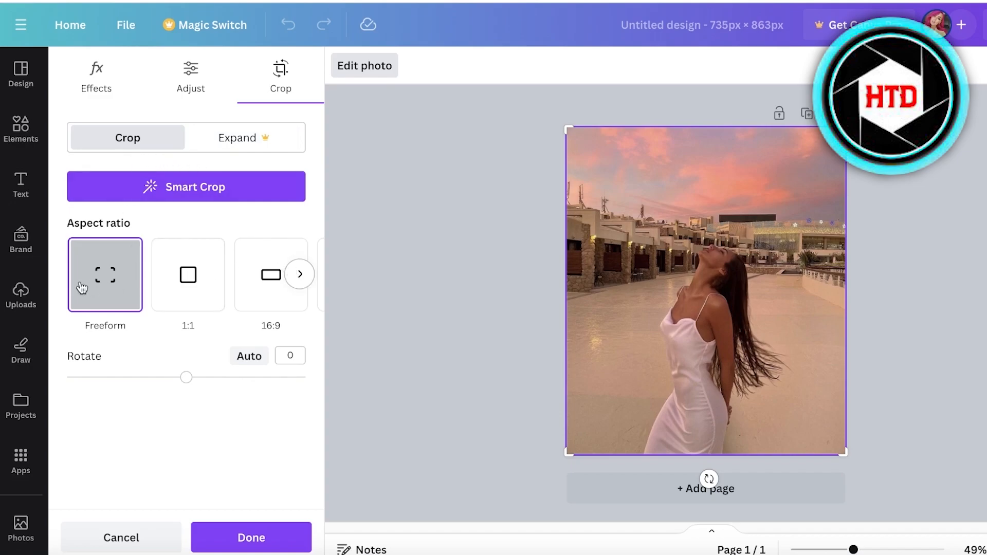
pyautogui.click(193, 278)
pyautogui.click(271, 278)
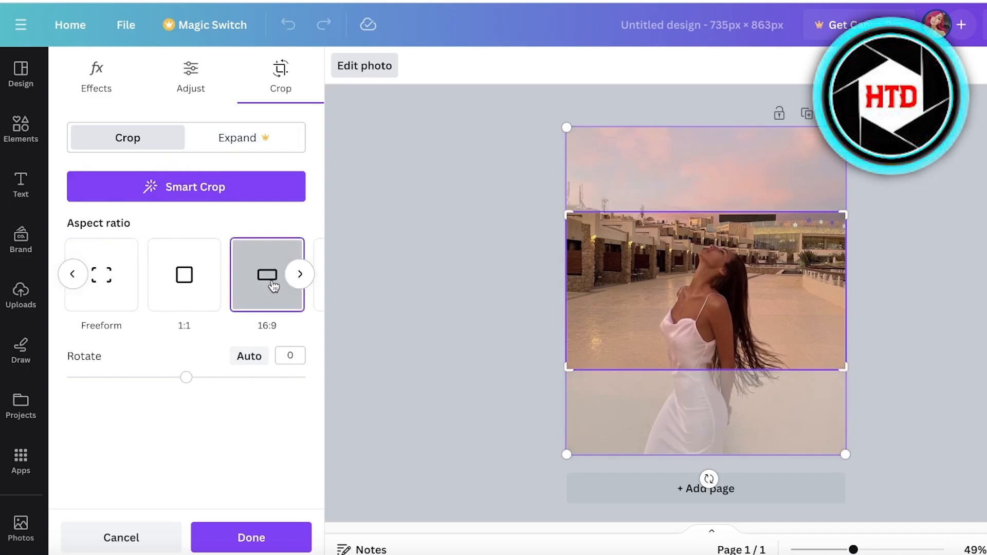
pyautogui.click(77, 281)
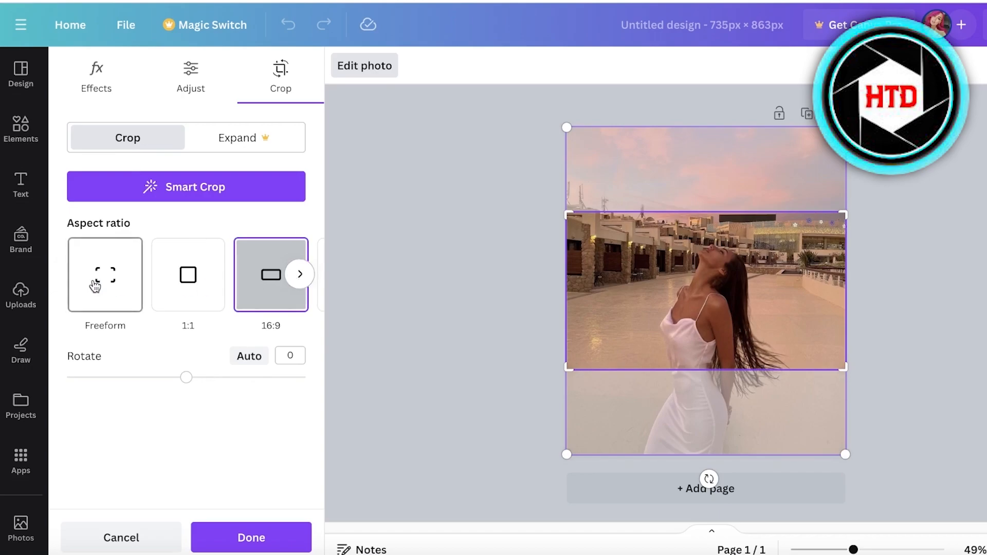
pyautogui.click(95, 286)
# Drag the crop frame's corners out to cover the whole photo and finish the crop.
pyautogui.moveTo(186, 377)
pyautogui.mouseDown()
pyautogui.moveTo(198, 377)
pyautogui.moveTo(66, 377)
pyautogui.moveTo(193, 377)
pyautogui.moveTo(186, 378)
pyautogui.mouseUp()
pyautogui.moveTo(568, 366); pyautogui.dragTo(546, 478)
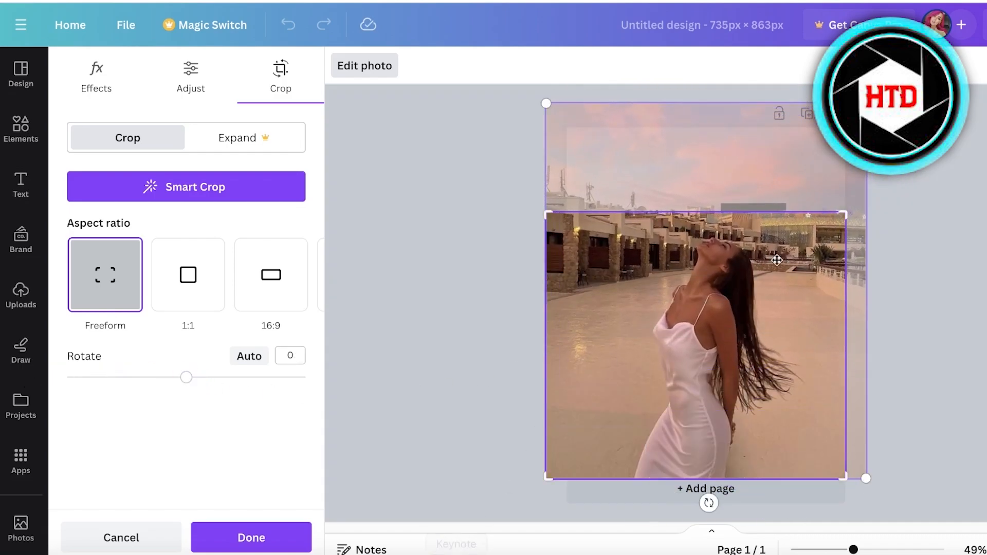
pyautogui.moveTo(845, 215); pyautogui.dragTo(867, 103)
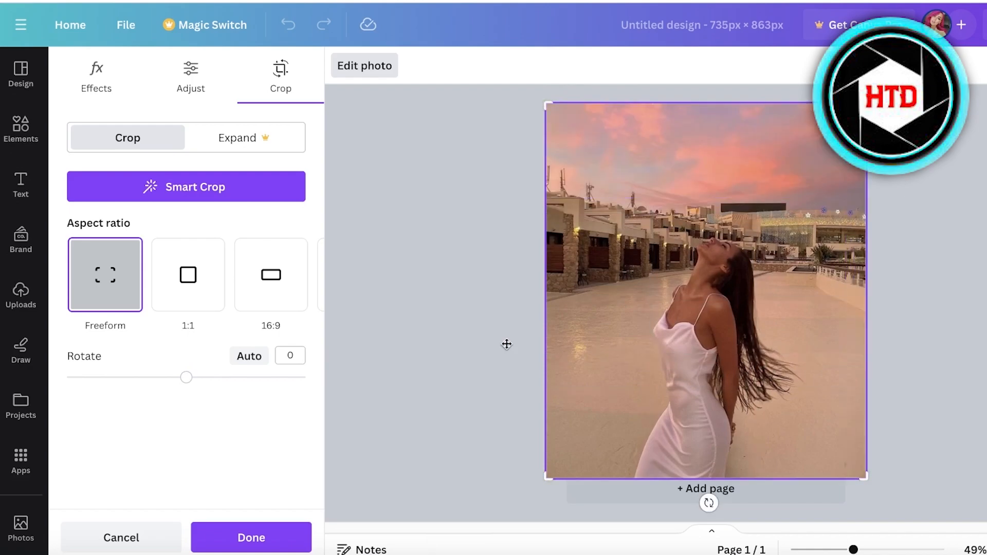
pyautogui.moveTo(186, 378); pyautogui.dragTo(190, 379)
pyautogui.click(135, 535)
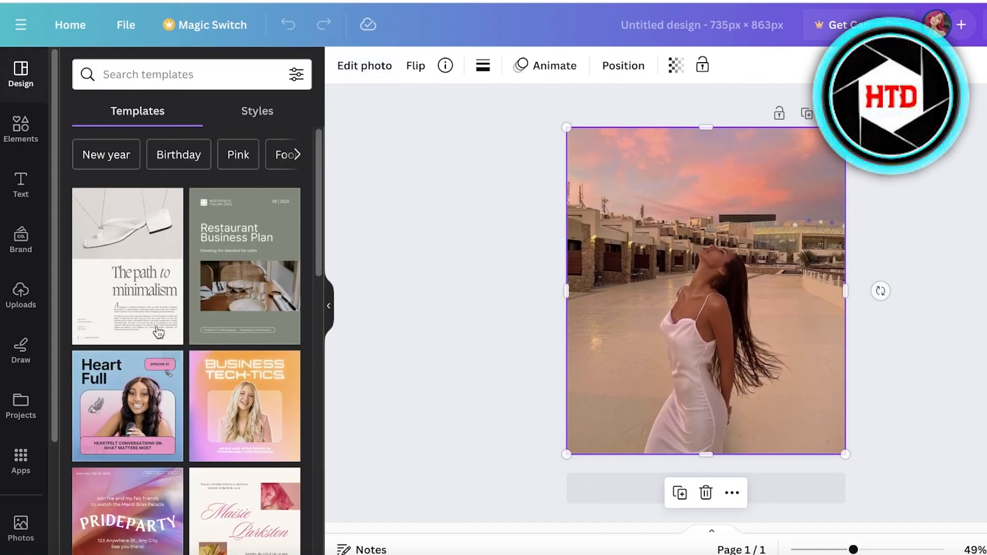
# Rotate the photo by 7.8 degrees in the crop options and apply it.
pyautogui.click(861, 548)
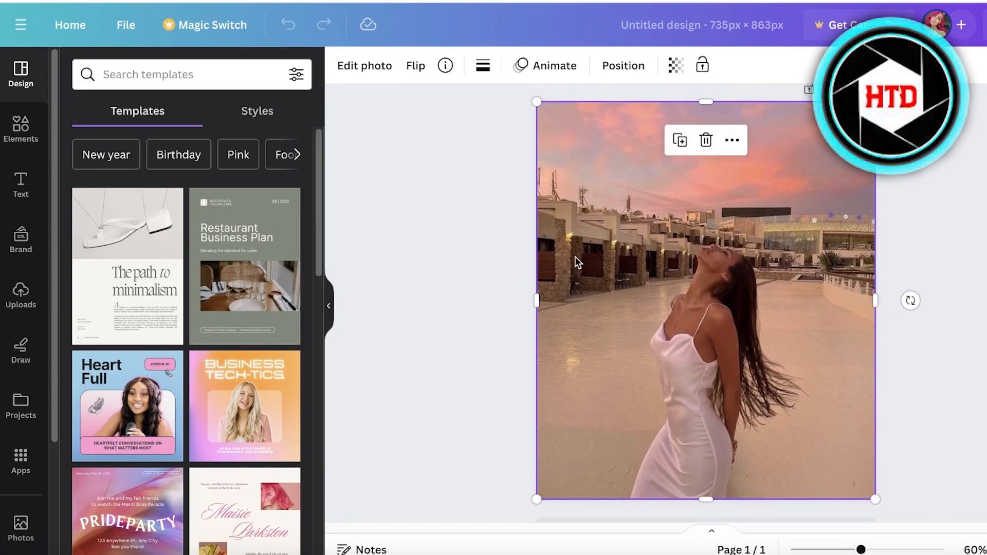
pyautogui.click(348, 66)
pyautogui.click(292, 85)
pyautogui.click(187, 79)
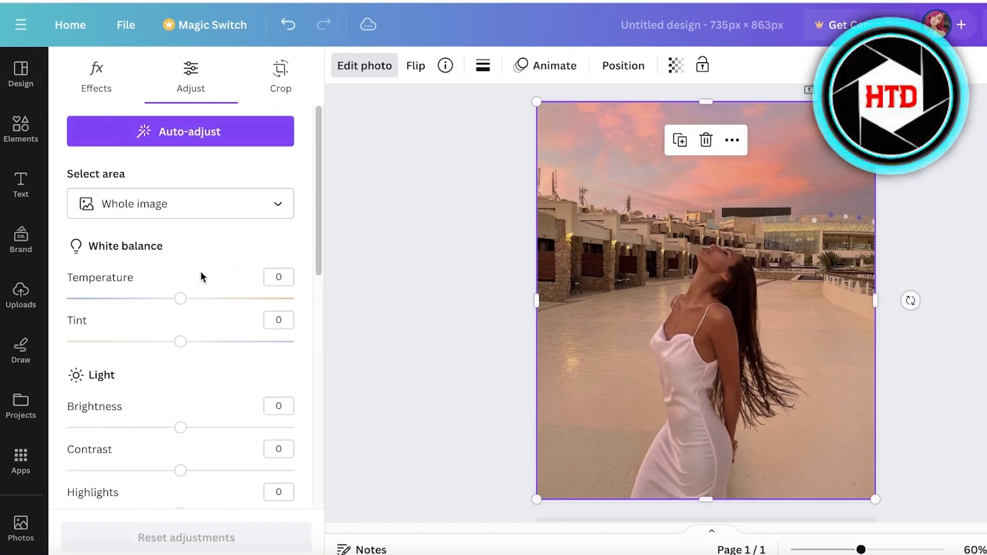
pyautogui.click(281, 82)
pyautogui.moveTo(185, 378)
pyautogui.mouseDown()
pyautogui.moveTo(200, 381)
pyautogui.moveTo(192, 389)
pyautogui.mouseUp()
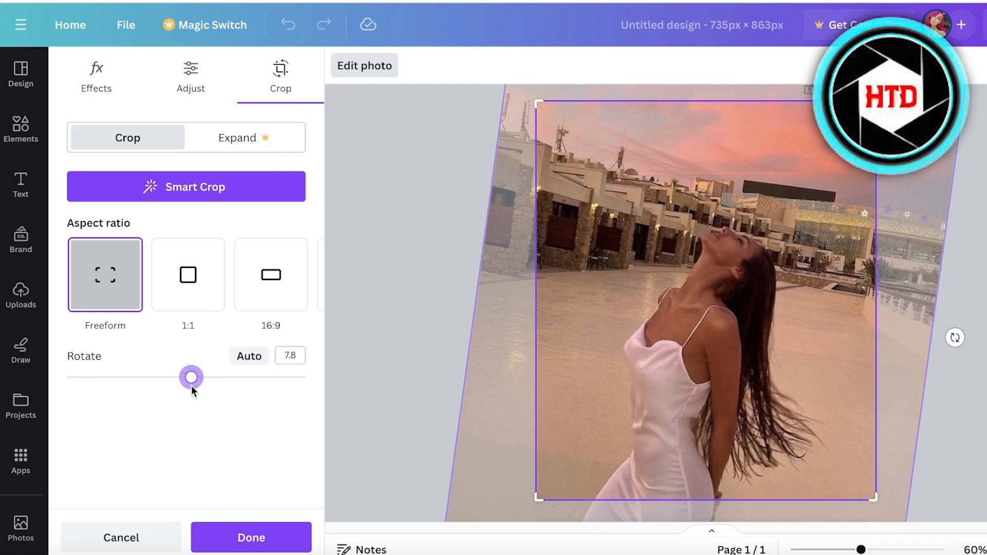
pyautogui.click(981, 281)
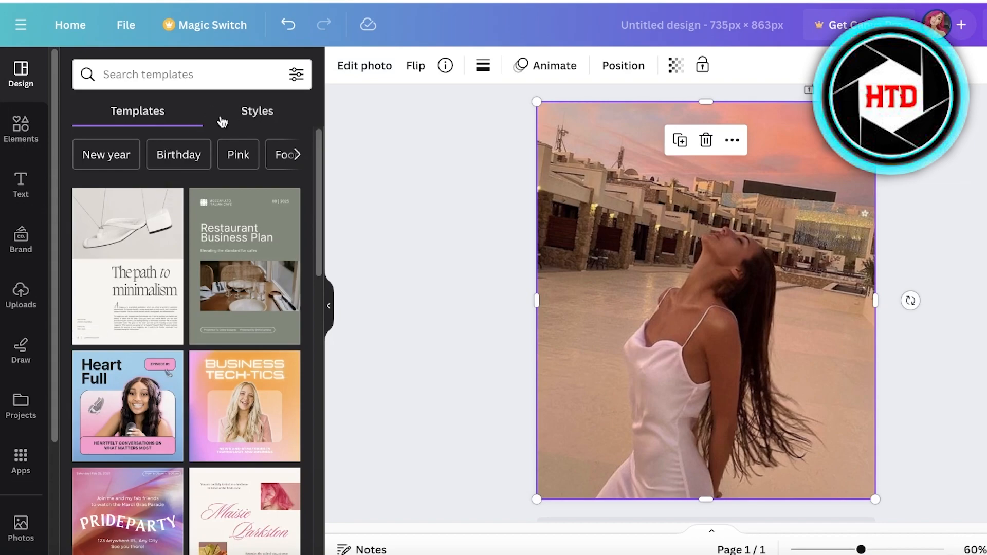
# Open the photo's Adjust settings and preview the Whole image, Foreground and Background area options.
pyautogui.click(383, 72)
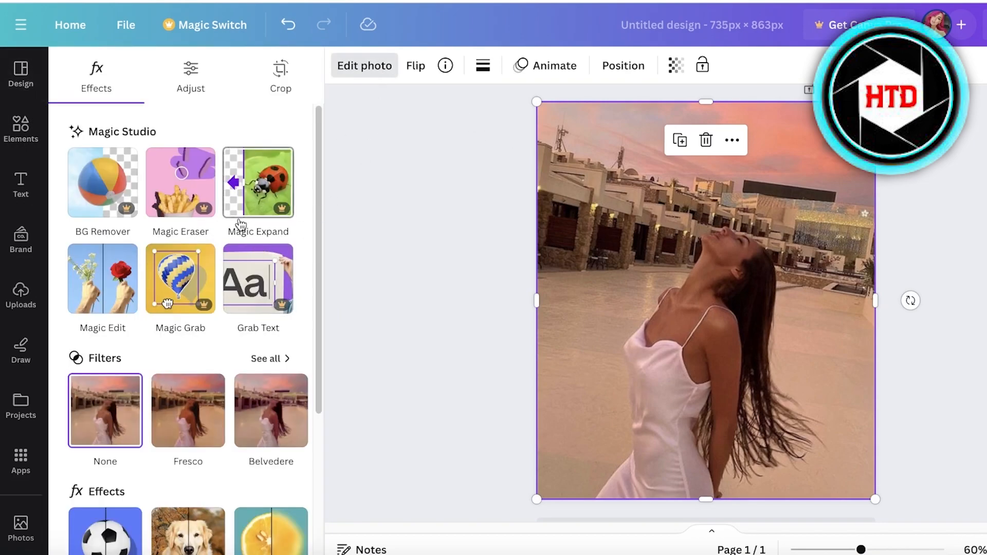
pyautogui.click(278, 83)
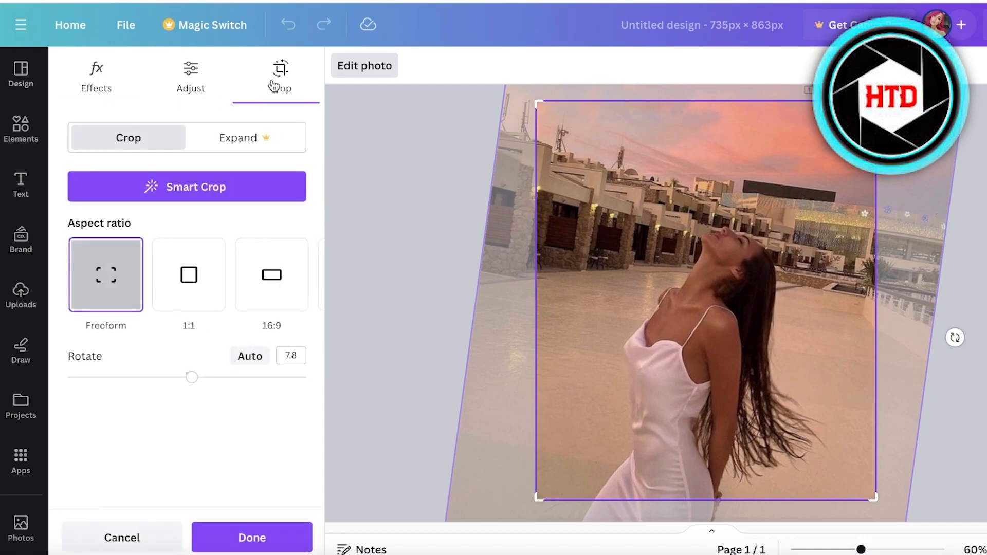
pyautogui.click(221, 91)
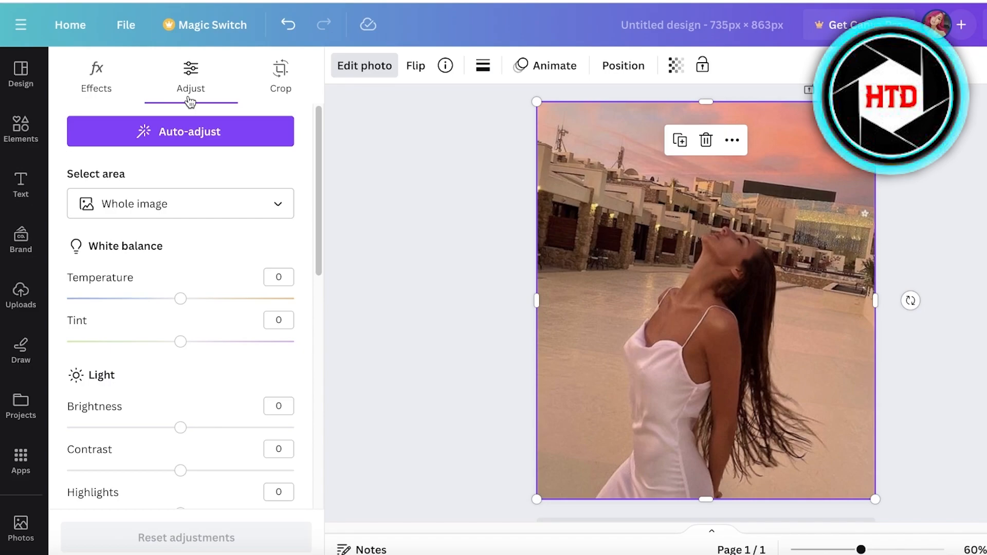
pyautogui.click(109, 208)
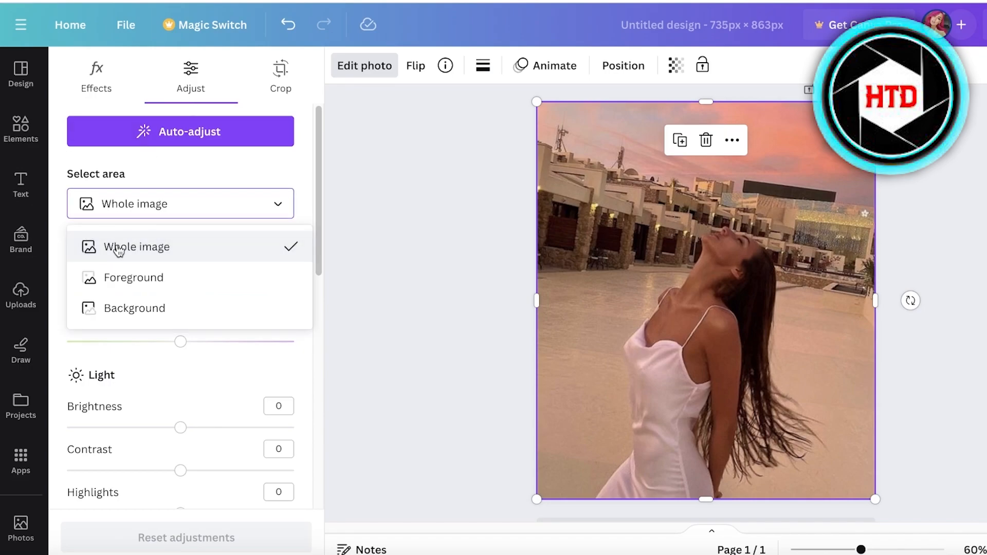
pyautogui.click(115, 252)
pyautogui.click(116, 211)
pyautogui.click(90, 277)
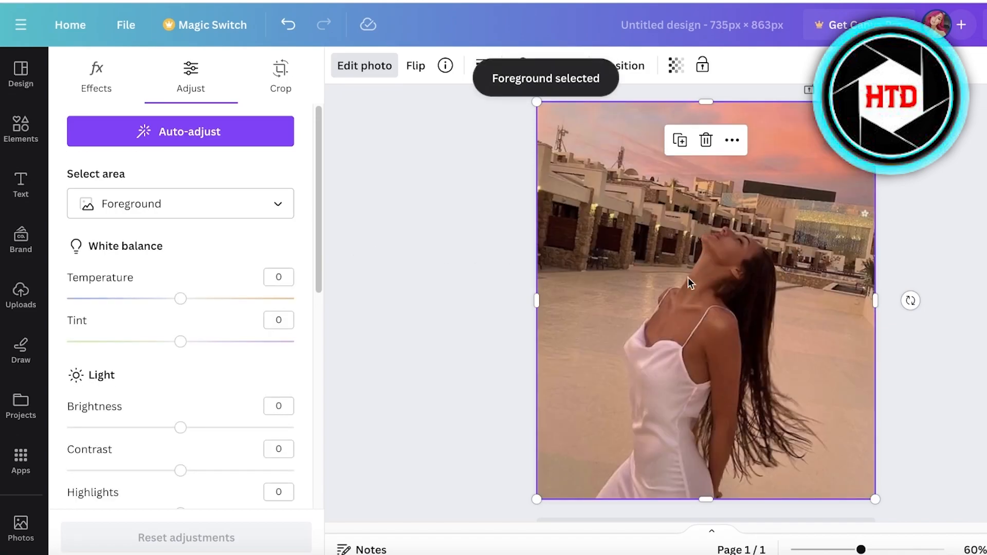
pyautogui.click(211, 211)
pyautogui.click(122, 309)
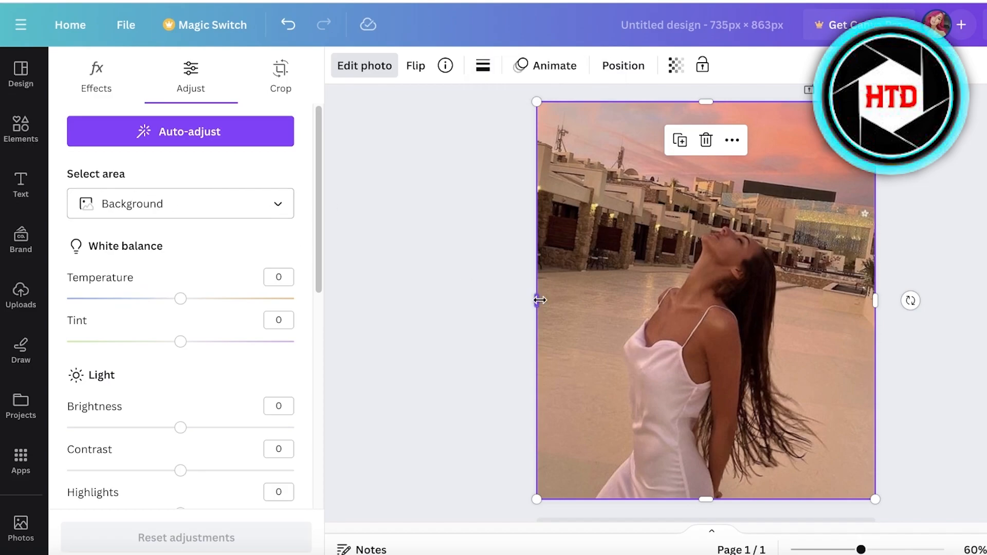
# Switch the adjustment area to Foreground and set Temperature to -11, Brightness to 15 and Contrast to 58.
pyautogui.click(228, 218)
pyautogui.click(175, 278)
pyautogui.moveTo(191, 302); pyautogui.dragTo(169, 323)
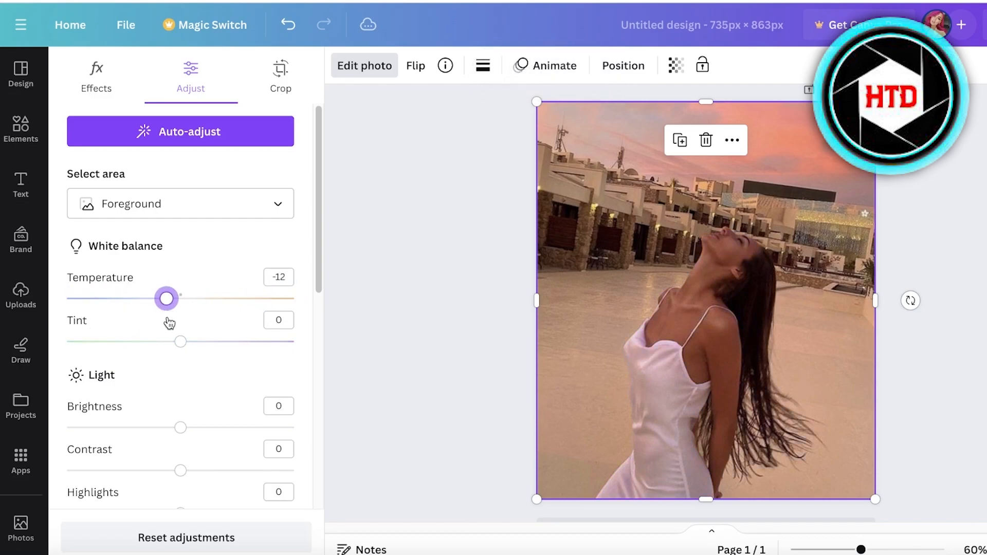
pyautogui.moveTo(182, 433); pyautogui.dragTo(250, 446)
pyautogui.scroll(-1, 185, 442)
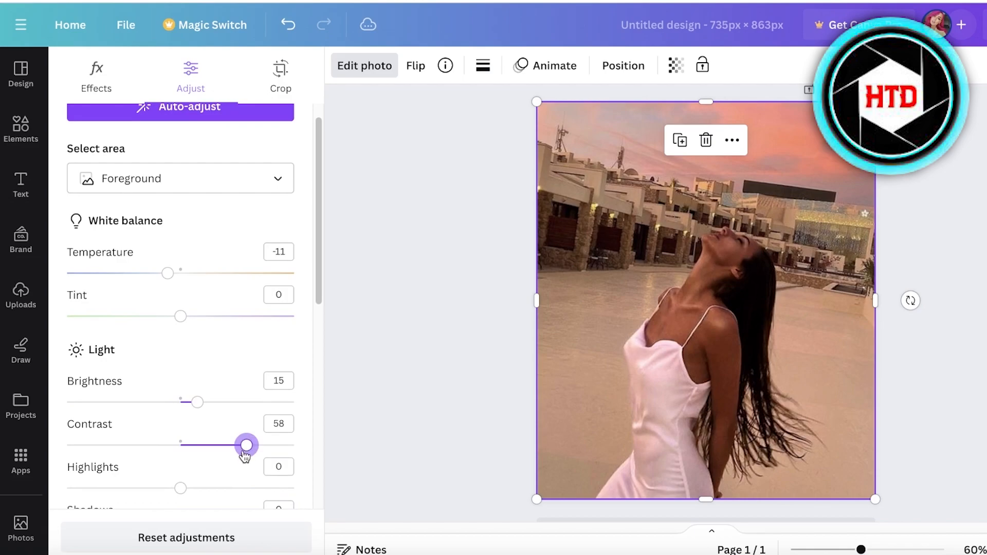
pyautogui.scroll(-4, 211, 452)
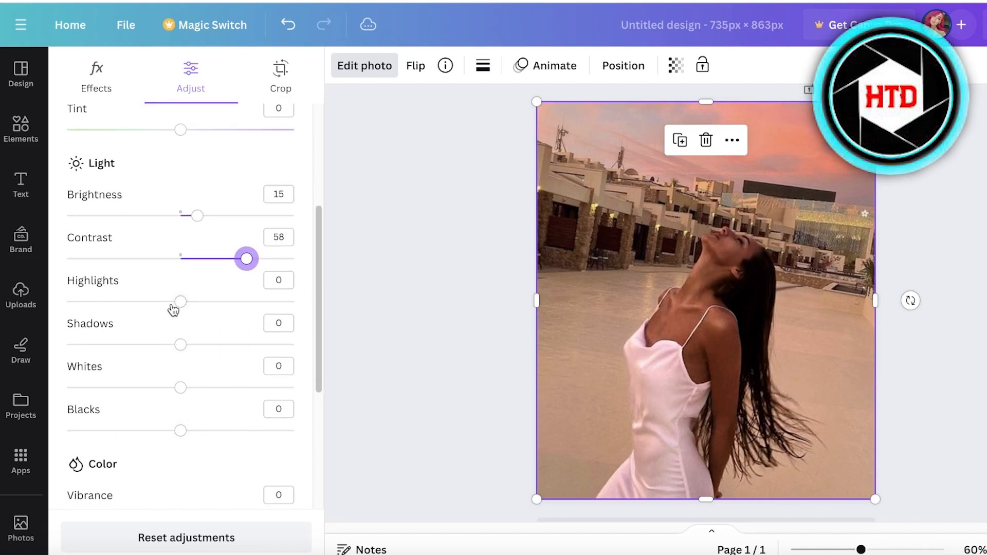
# Set the foreground's Highlights to 7, Shadows to 38, Contrast to 26, Blacks to 19 and Whites to -2.
pyautogui.moveTo(179, 302); pyautogui.dragTo(225, 351)
pyautogui.moveTo(246, 258); pyautogui.dragTo(210, 259)
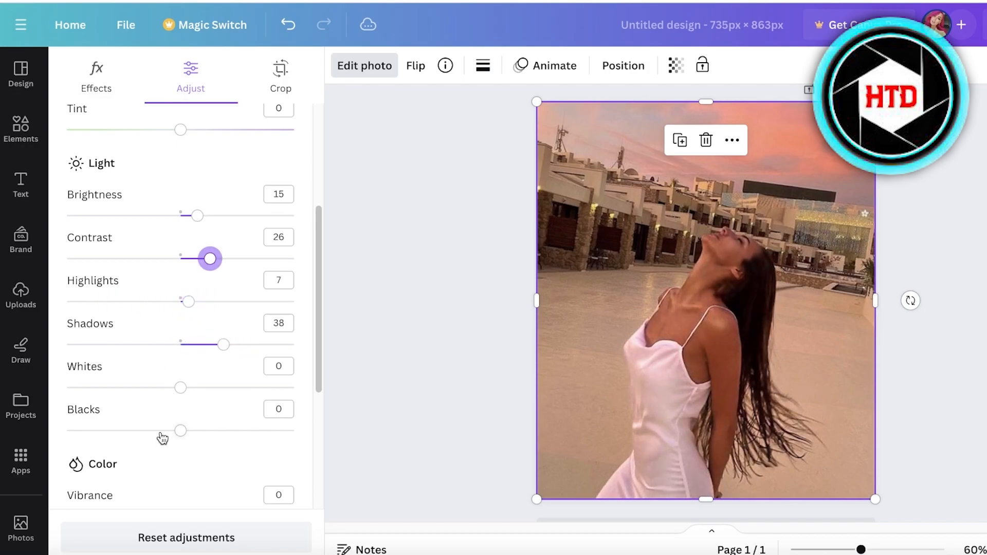
pyautogui.moveTo(162, 443); pyautogui.dragTo(205, 451)
pyautogui.moveTo(180, 387)
pyautogui.mouseDown()
pyautogui.moveTo(211, 387)
pyautogui.moveTo(178, 388)
pyautogui.mouseUp()
# Lower the foreground's Vibrance to -13 and Saturation to -25.
pyautogui.scroll(-3, 173, 336)
pyautogui.moveTo(181, 351); pyautogui.dragTo(153, 399)
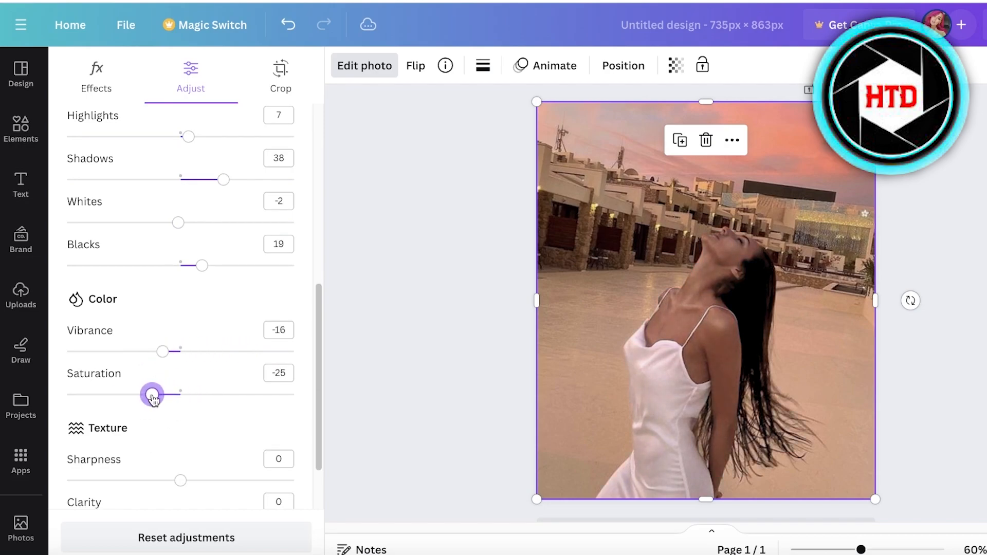
pyautogui.moveTo(157, 353); pyautogui.dragTo(160, 353)
pyautogui.scroll(-3, 146, 436)
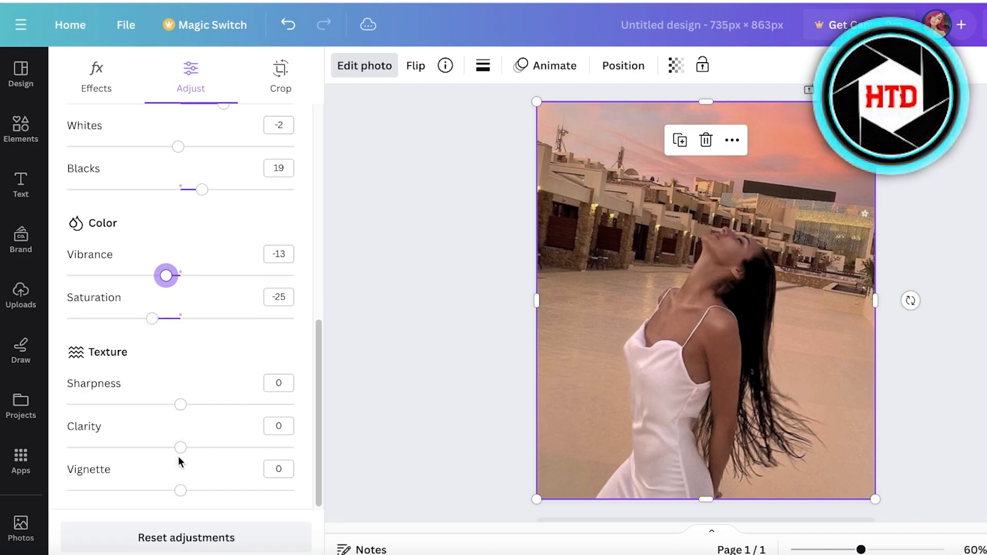
pyautogui.scroll(10, 195, 471)
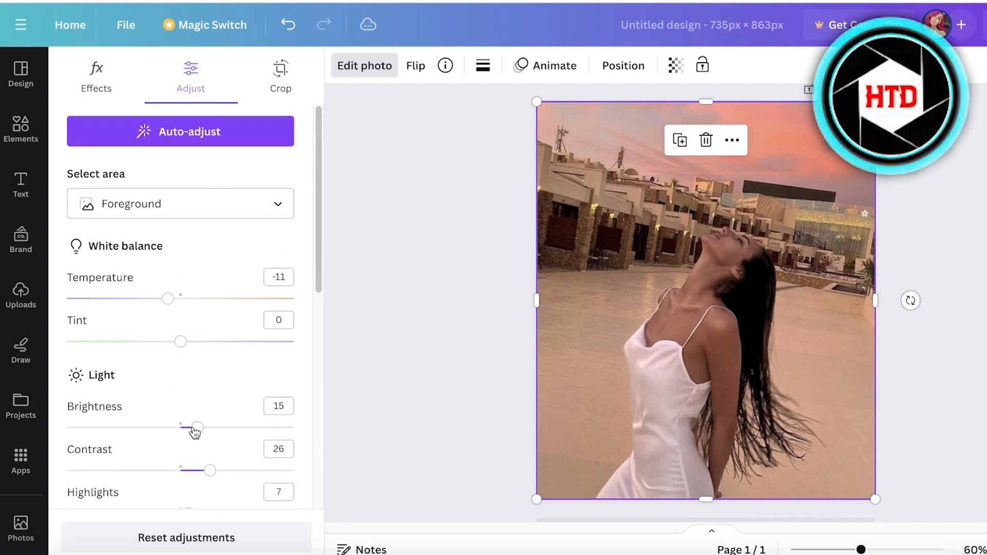
# Switch the adjustment area to Background and raise its Temperature to about 18 and Saturation to 42.
pyautogui.click(172, 209)
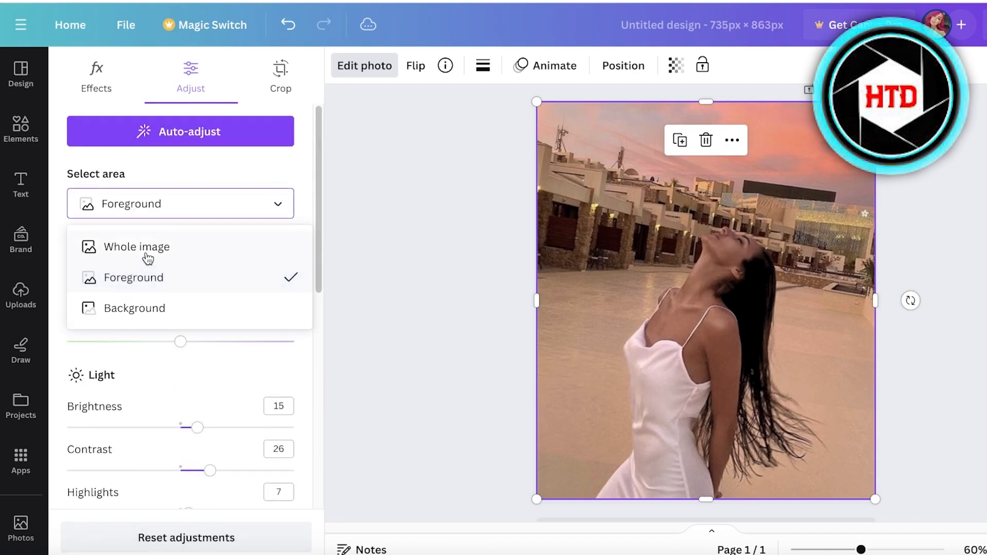
pyautogui.click(143, 308)
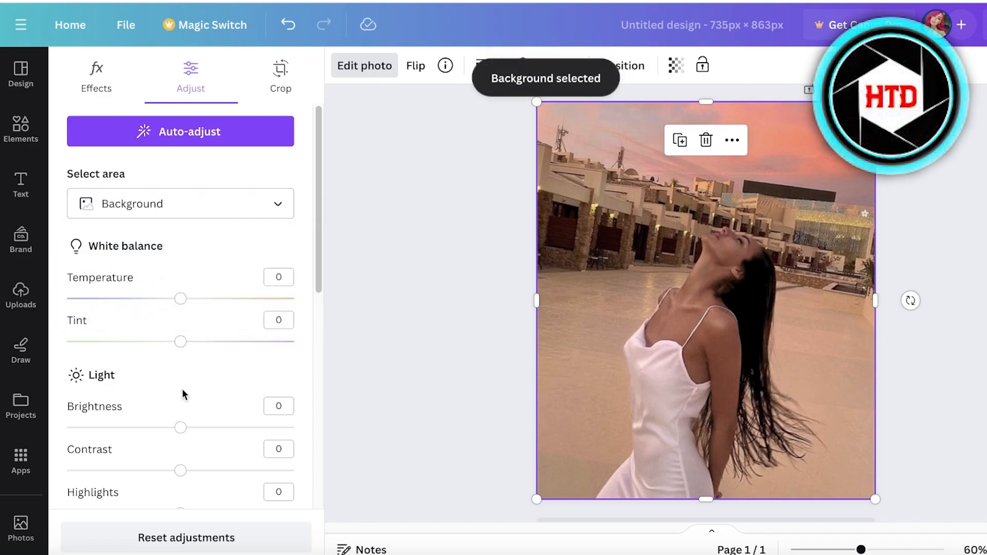
pyautogui.scroll(-2, 181, 329)
pyautogui.moveTo(179, 262); pyautogui.dragTo(205, 267)
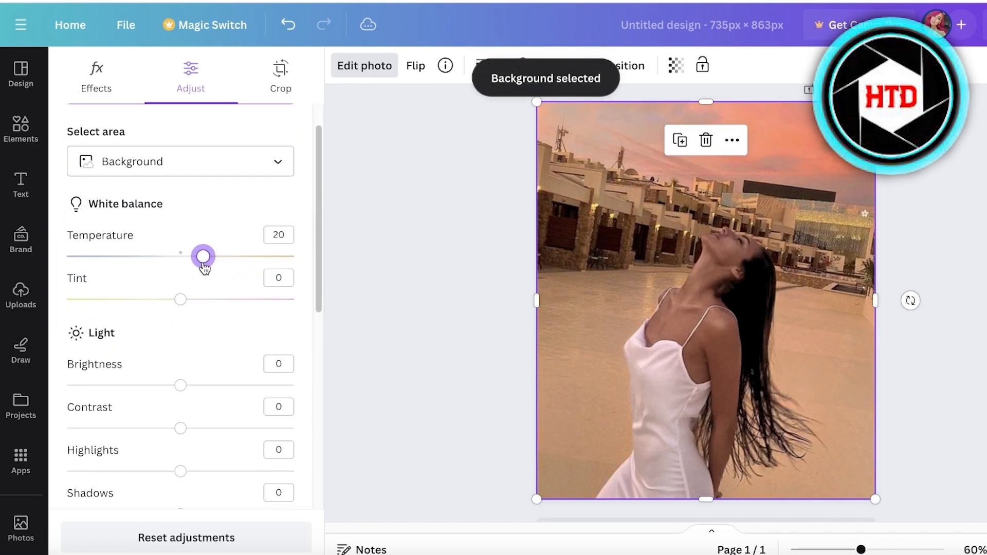
pyautogui.scroll(-7, 187, 315)
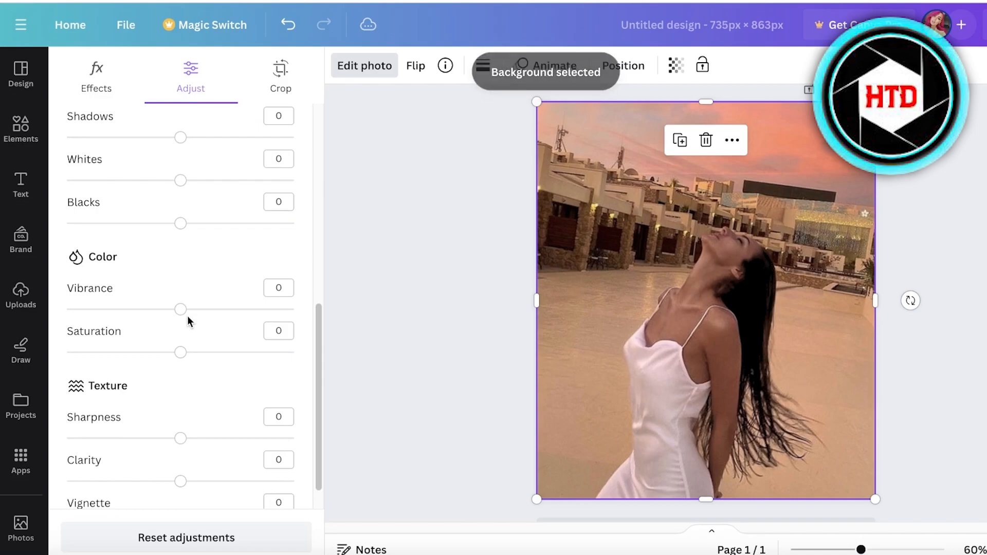
pyautogui.moveTo(181, 353); pyautogui.dragTo(226, 353)
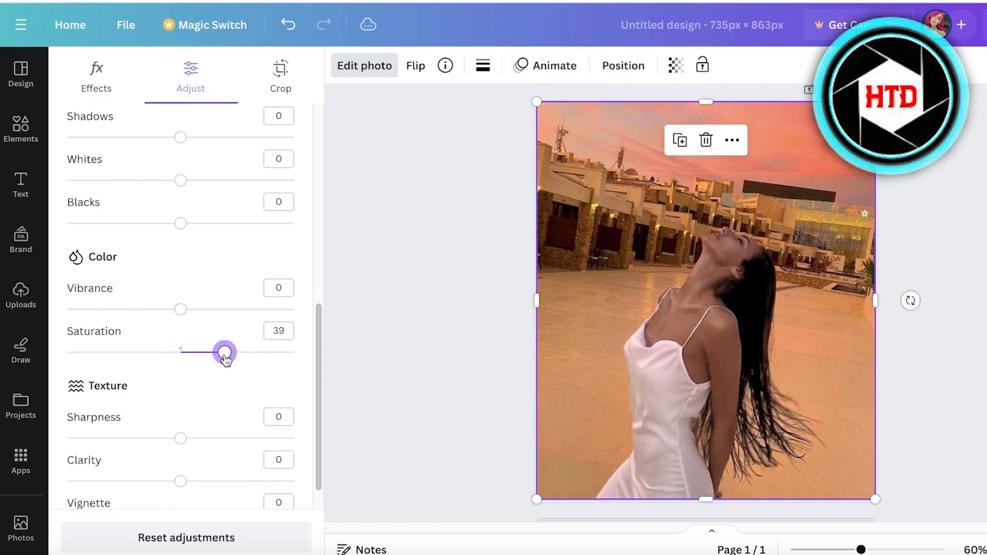
# Lower the background's Temperature to -42 and deselect the photo.
pyautogui.scroll(8, 216, 353)
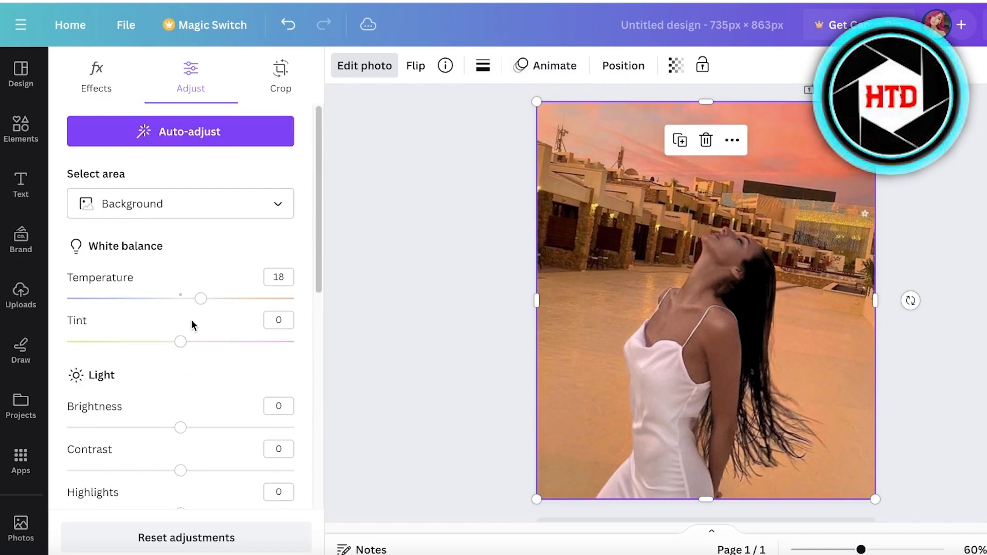
pyautogui.moveTo(234, 303); pyautogui.dragTo(142, 307)
pyautogui.scroll(-8, 183, 375)
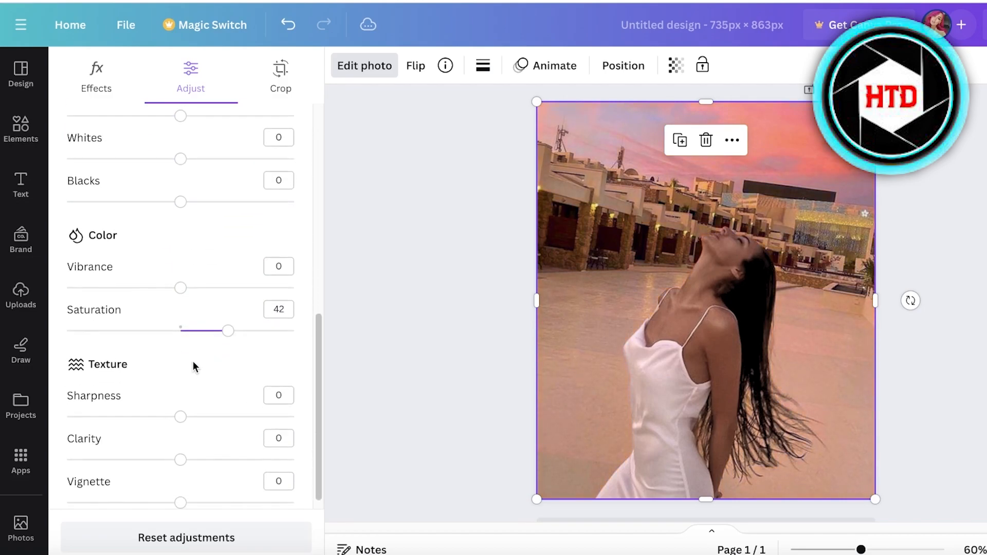
pyautogui.scroll(8, 191, 347)
pyautogui.moveTo(141, 297); pyautogui.dragTo(133, 299)
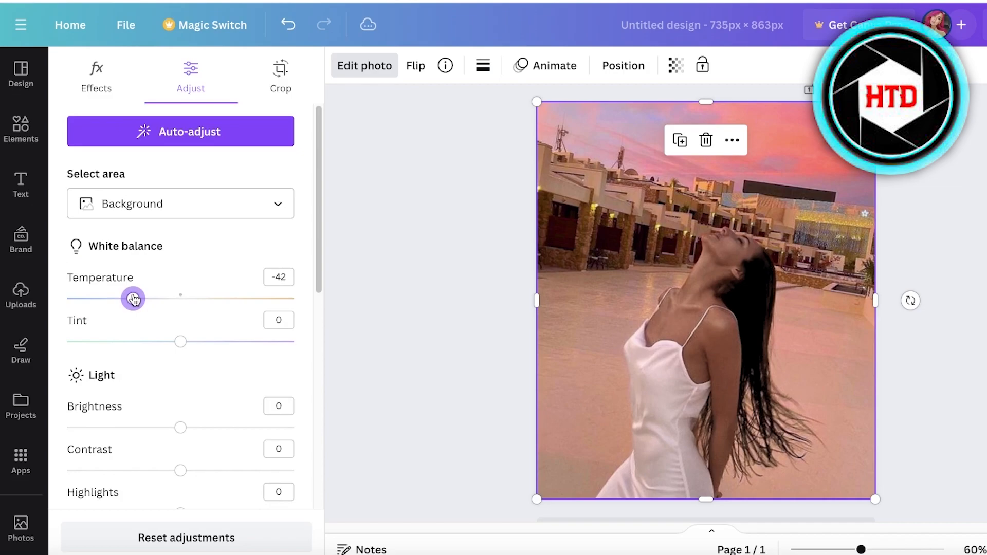
pyautogui.click(331, 268)
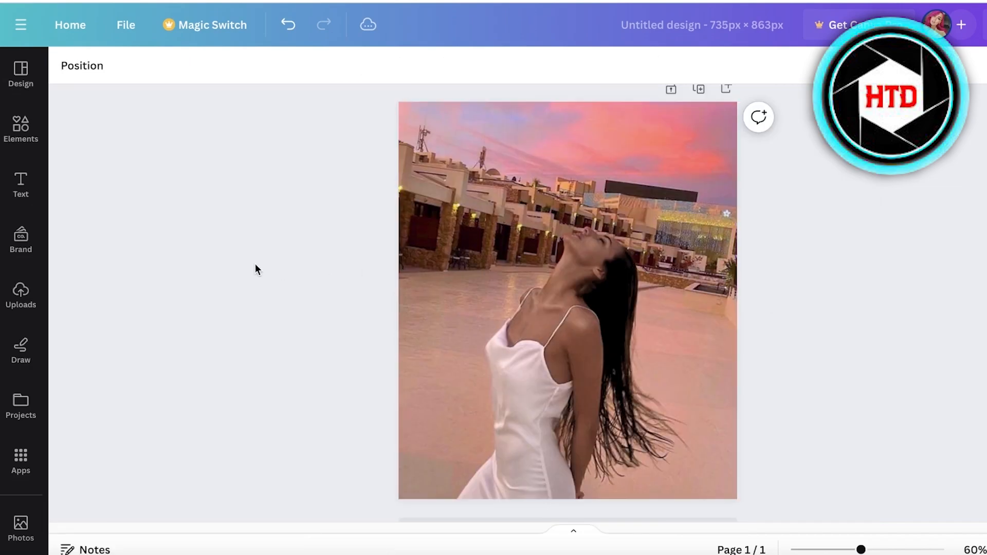
# Reselect the photo, reopen its edit options and browse the full list of filters.
pyautogui.click(3, 128)
pyautogui.click(591, 253)
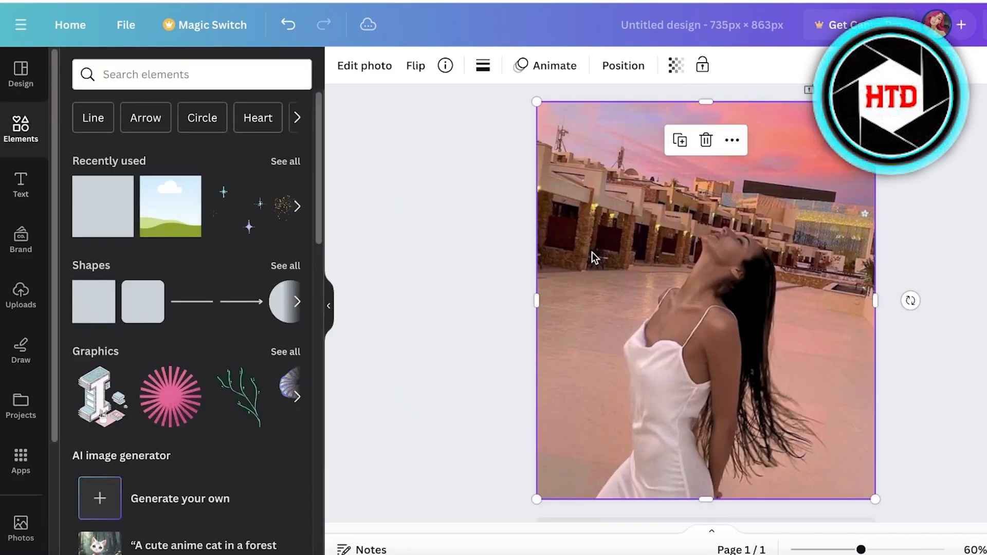
pyautogui.click(379, 69)
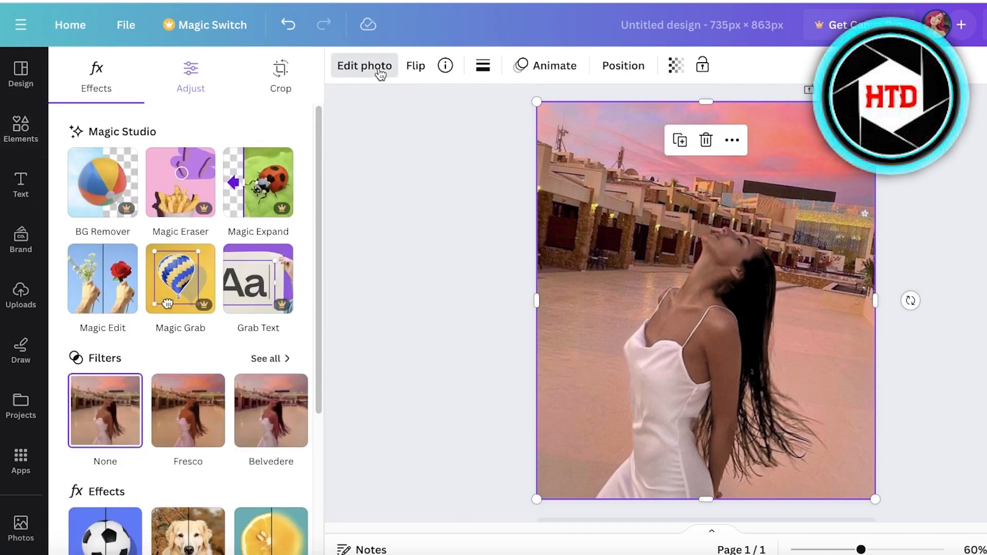
pyautogui.scroll(-2, 202, 276)
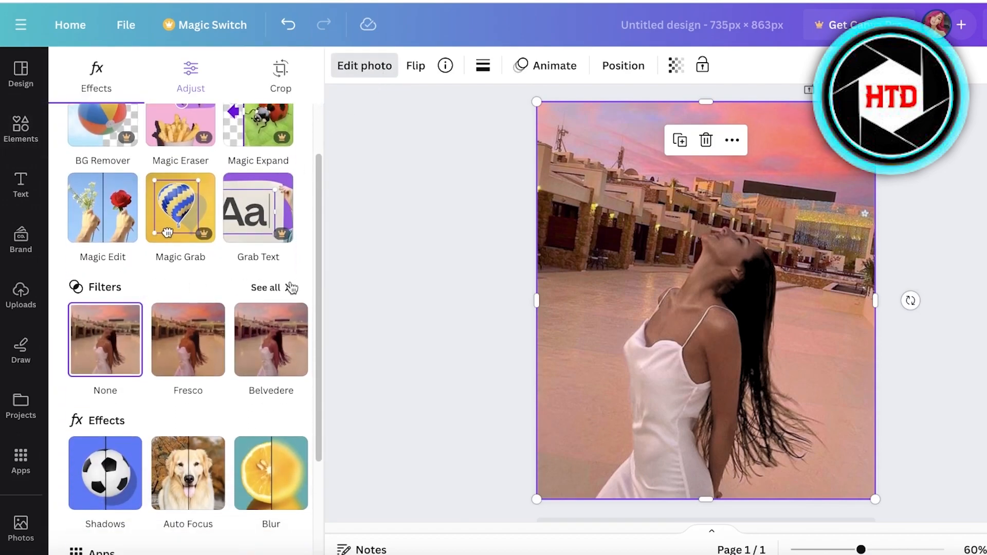
pyautogui.click(289, 287)
pyautogui.scroll(-3, 70, 195)
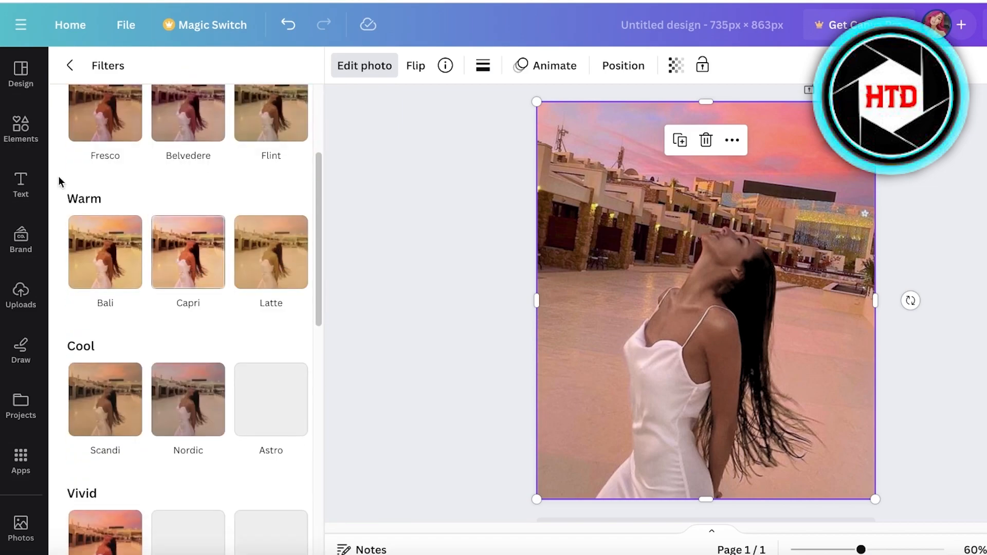
pyautogui.click(70, 65)
pyautogui.scroll(-3, 148, 369)
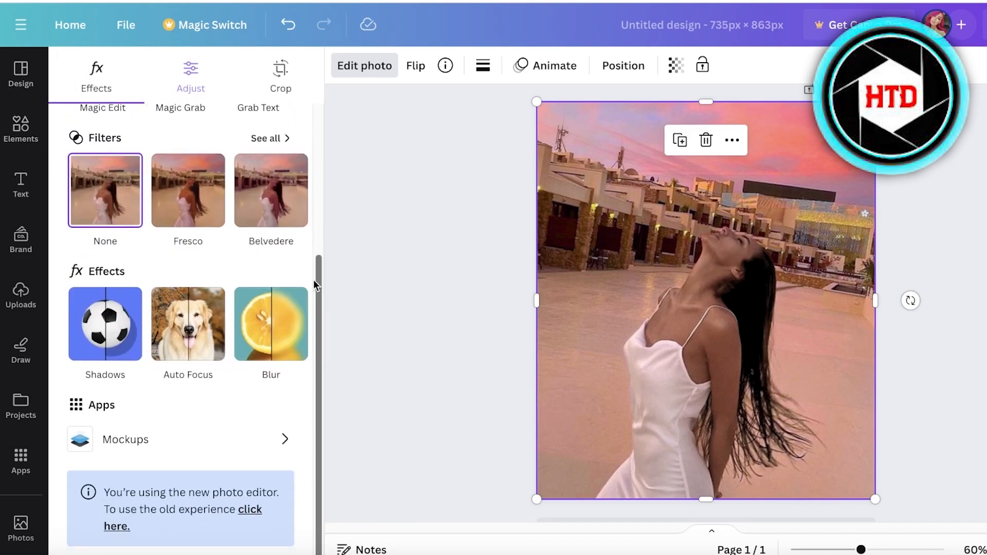
# Open the Duotone effect, preview its presets and apply the Blush preset to the photo.
pyautogui.click(288, 322)
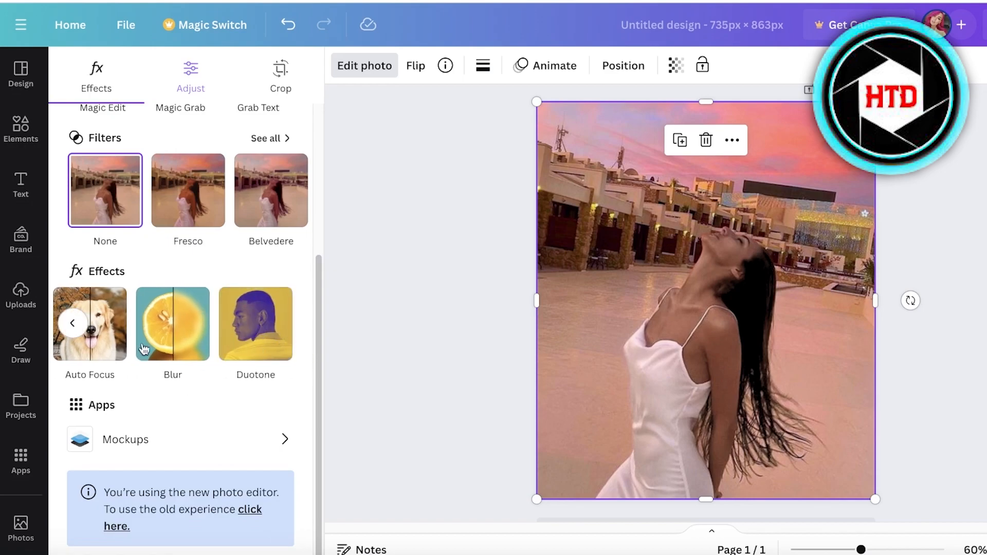
pyautogui.scroll(4, 88, 273)
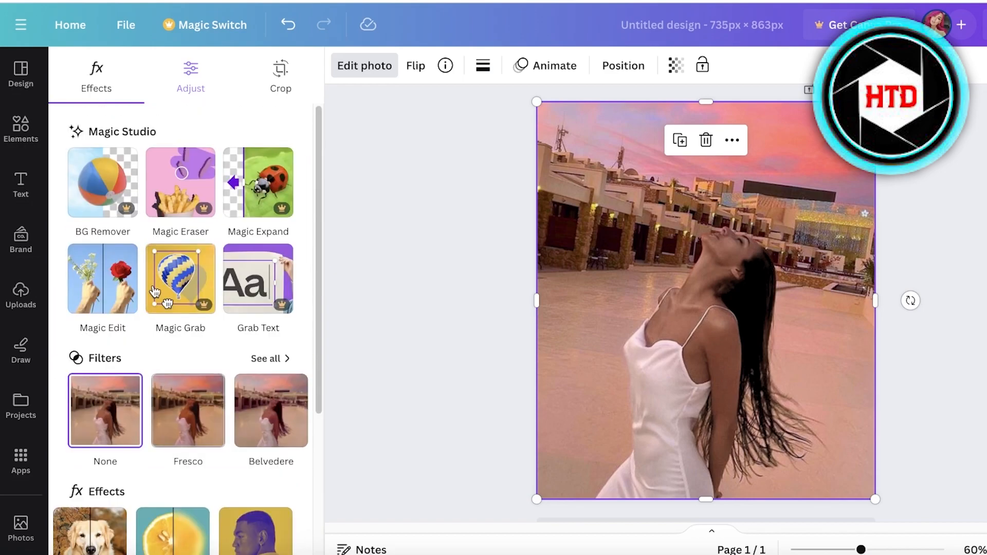
pyautogui.scroll(-3, 154, 289)
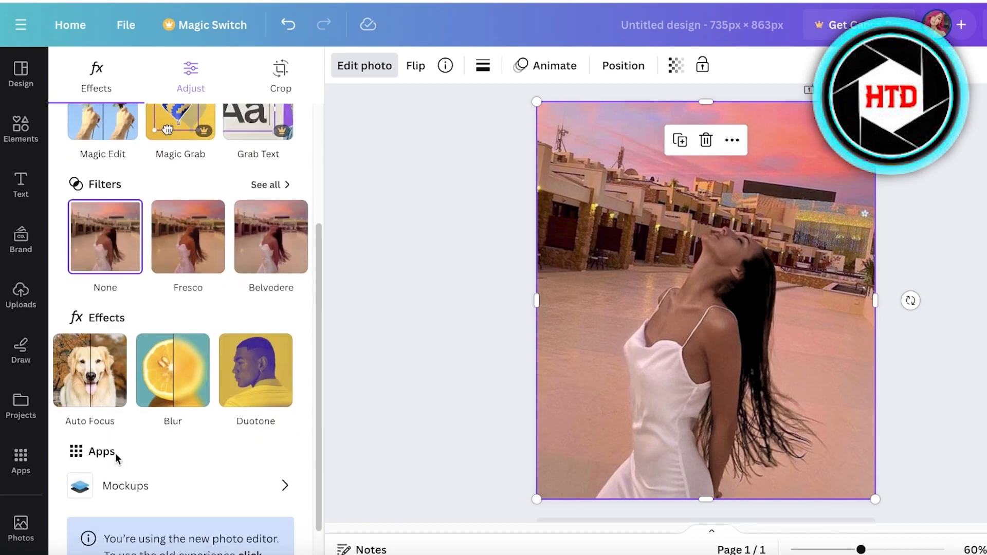
pyautogui.click(71, 371)
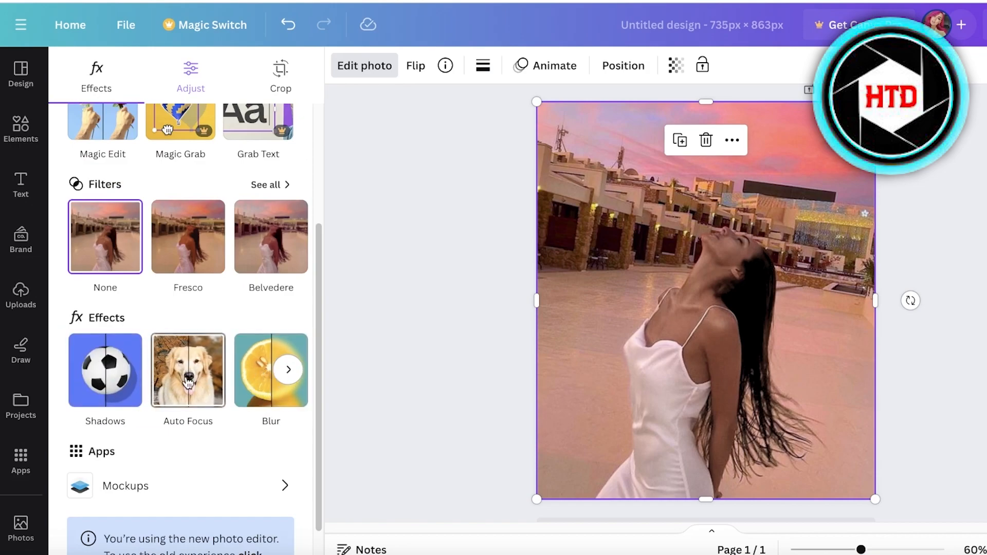
pyautogui.click(287, 371)
pyautogui.click(283, 374)
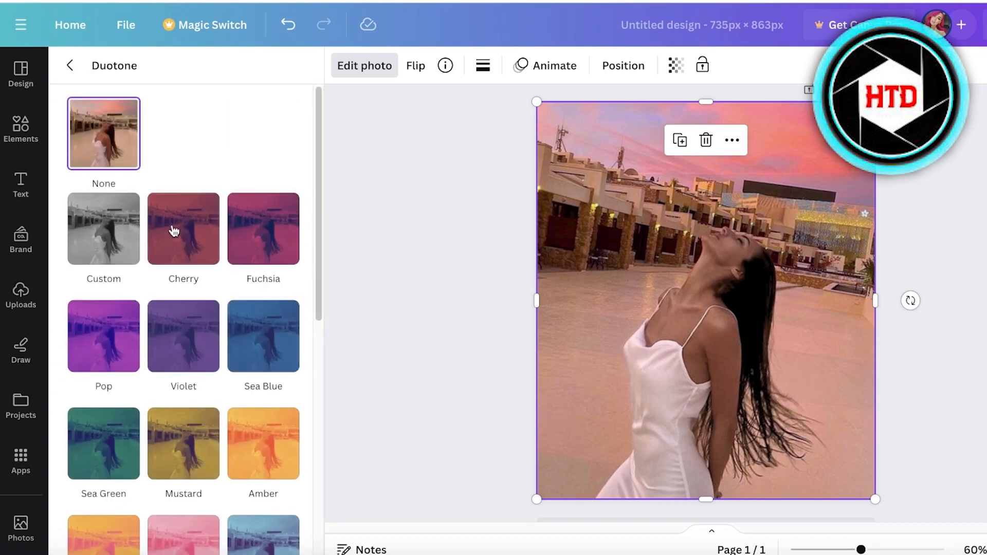
pyautogui.click(220, 245)
pyautogui.click(241, 242)
pyautogui.click(246, 509)
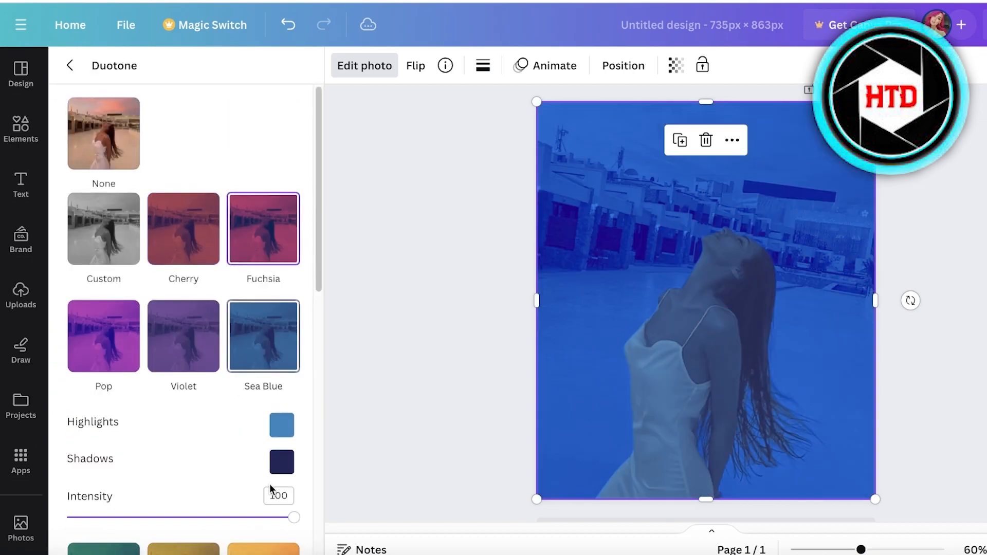
pyautogui.scroll(-4, 247, 463)
pyautogui.click(239, 407)
pyautogui.click(171, 472)
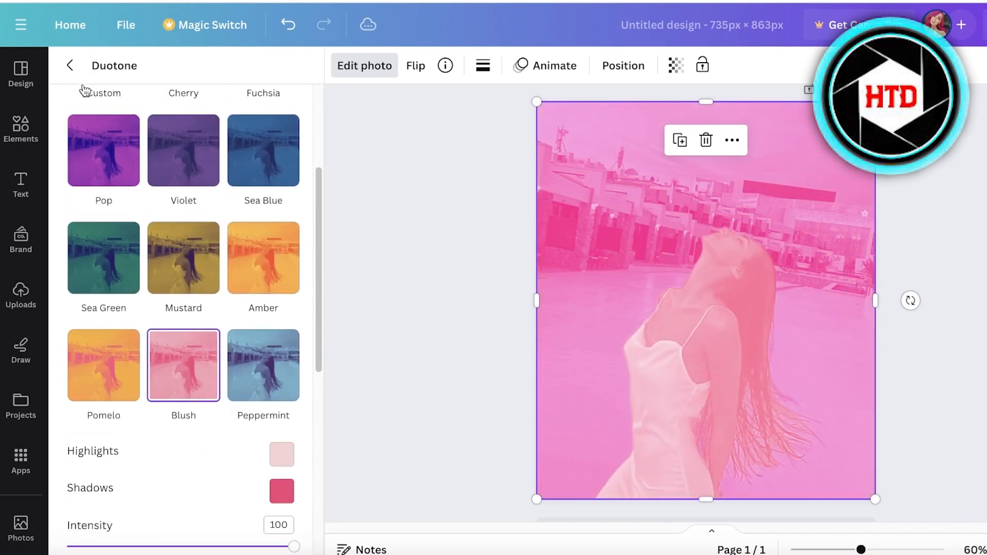
pyautogui.click(70, 66)
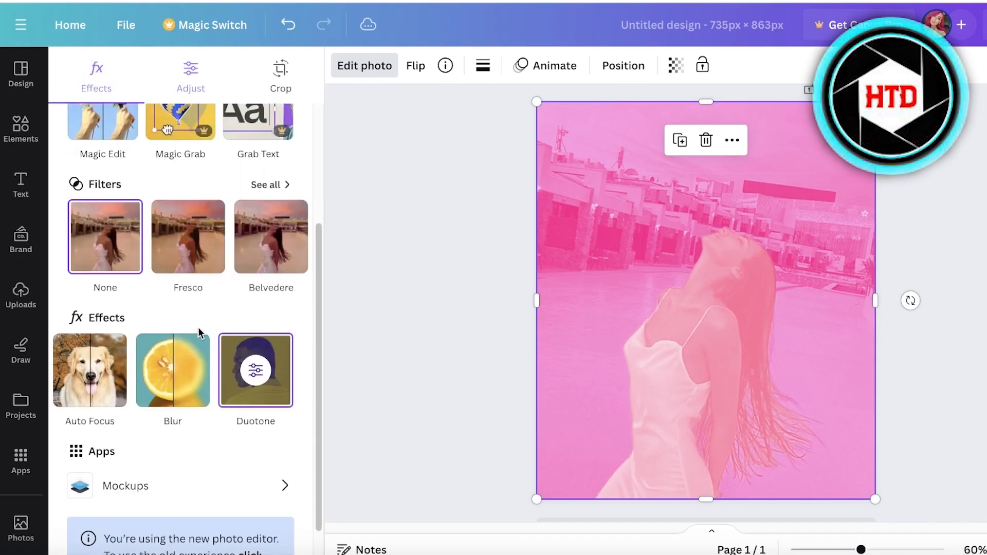
# Open the Duotone effect's options and remove it from the photo by choosing the None preset.
pyautogui.click(177, 364)
pyautogui.click(70, 65)
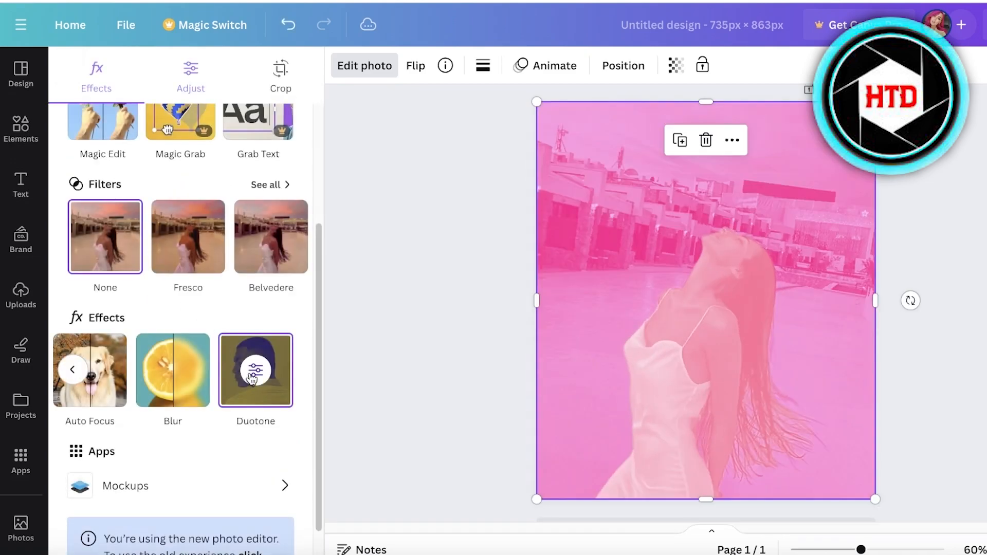
pyautogui.click(252, 380)
pyautogui.click(85, 146)
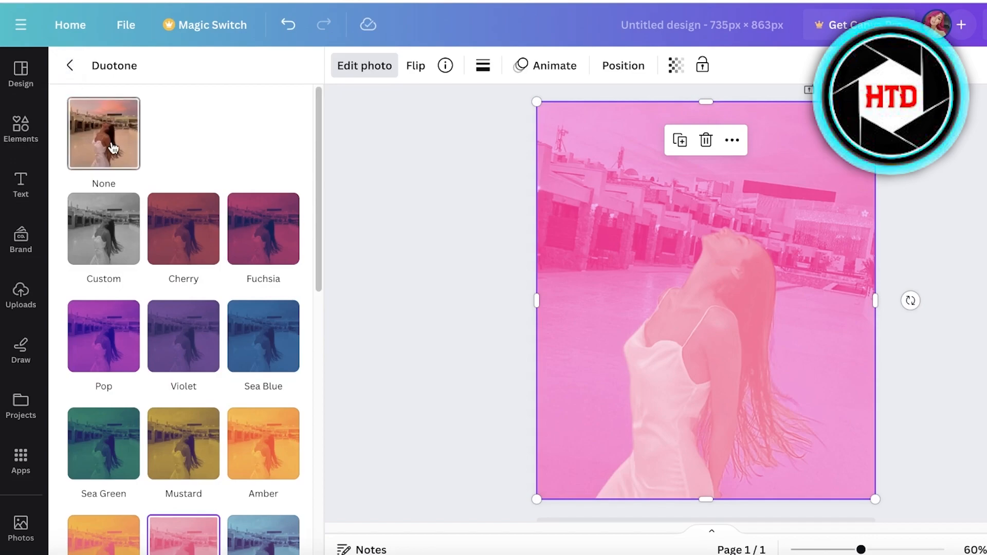
pyautogui.click(106, 138)
# Open the Blur effect, set the brush size to 40 and brush blur across the photo's background.
pyautogui.click(70, 65)
pyautogui.click(160, 379)
pyautogui.moveTo(124, 233)
pyautogui.mouseDown()
pyautogui.moveTo(191, 233)
pyautogui.moveTo(161, 233)
pyautogui.mouseUp()
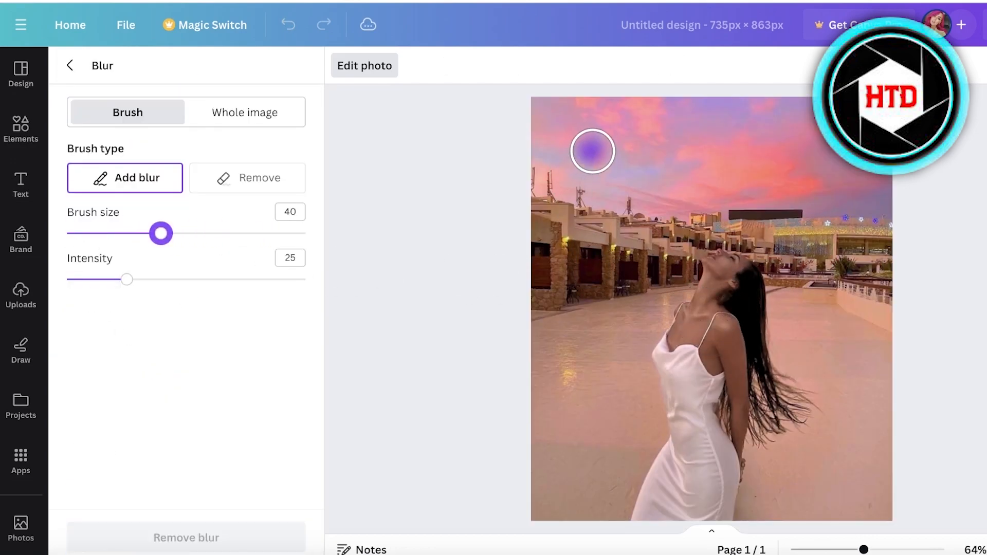
pyautogui.moveTo(550, 126)
pyautogui.mouseDown()
pyautogui.moveTo(654, 113)
pyautogui.moveTo(583, 118)
pyautogui.moveTo(657, 109)
pyautogui.moveTo(545, 224)
pyautogui.moveTo(590, 156)
pyautogui.moveTo(608, 241)
pyautogui.moveTo(713, 187)
pyautogui.moveTo(624, 149)
pyautogui.moveTo(677, 157)
pyautogui.moveTo(543, 209)
pyautogui.moveTo(549, 179)
pyautogui.moveTo(607, 295)
pyautogui.moveTo(709, 186)
pyautogui.moveTo(606, 230)
pyautogui.moveTo(617, 242)
pyautogui.moveTo(855, 275)
pyautogui.moveTo(869, 326)
pyautogui.moveTo(769, 251)
pyautogui.moveTo(795, 284)
pyautogui.moveTo(896, 323)
pyautogui.moveTo(845, 244)
pyautogui.moveTo(835, 269)
pyautogui.mouseUp()
pyautogui.moveTo(637, 252)
pyautogui.mouseDown()
pyautogui.moveTo(660, 259)
pyautogui.moveTo(671, 269)
pyautogui.moveTo(540, 421)
pyautogui.moveTo(549, 293)
pyautogui.moveTo(526, 472)
pyautogui.moveTo(635, 352)
pyautogui.moveTo(688, 272)
pyautogui.moveTo(570, 460)
pyautogui.moveTo(582, 469)
pyautogui.moveTo(589, 406)
pyautogui.moveTo(557, 426)
pyautogui.mouseUp()
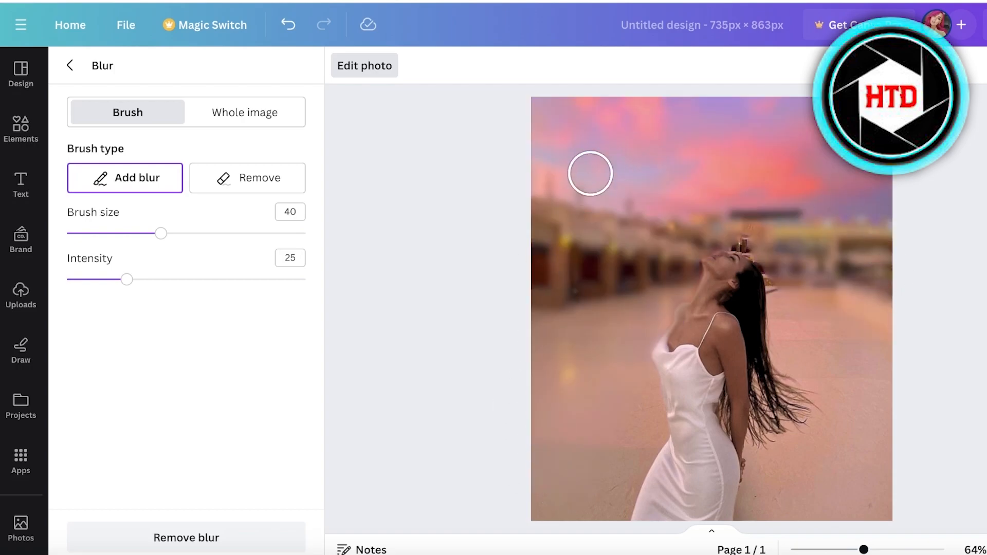
# Lower the blur intensity to 4 and remove all the blur.
pyautogui.moveTo(126, 280); pyautogui.dragTo(80, 280)
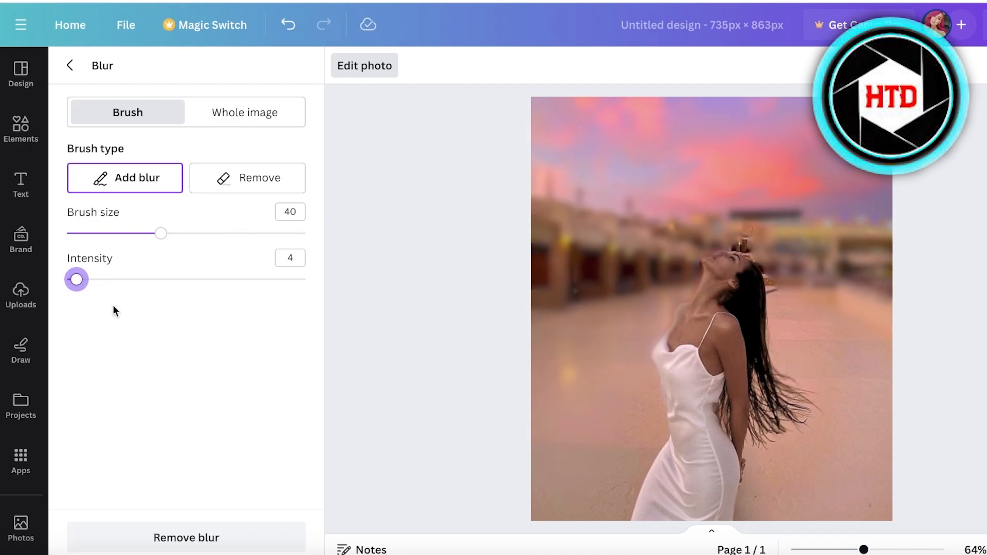
pyautogui.click(218, 536)
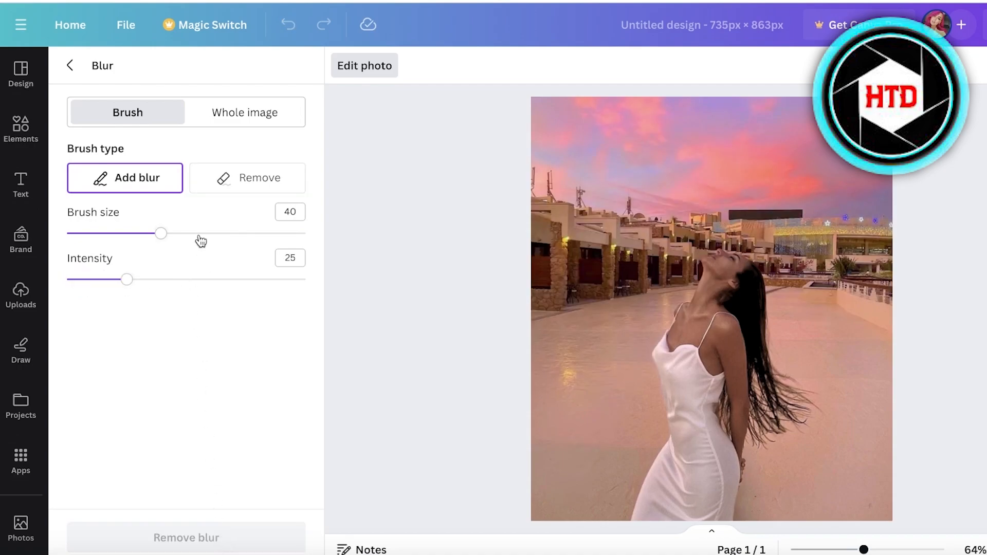
# Set the blur brush size to 100 and intensity to 8, then brush blur over the background around the woman.
pyautogui.moveTo(161, 234)
pyautogui.mouseDown()
pyautogui.moveTo(145, 233)
pyautogui.moveTo(305, 257)
pyautogui.mouseUp()
pyautogui.moveTo(120, 282)
pyautogui.mouseDown()
pyautogui.moveTo(67, 280)
pyautogui.moveTo(86, 281)
pyautogui.mouseUp()
pyautogui.moveTo(622, 143)
pyautogui.mouseDown()
pyautogui.moveTo(533, 150)
pyautogui.moveTo(555, 396)
pyautogui.moveTo(586, 150)
pyautogui.moveTo(903, 187)
pyautogui.moveTo(893, 478)
pyautogui.mouseUp()
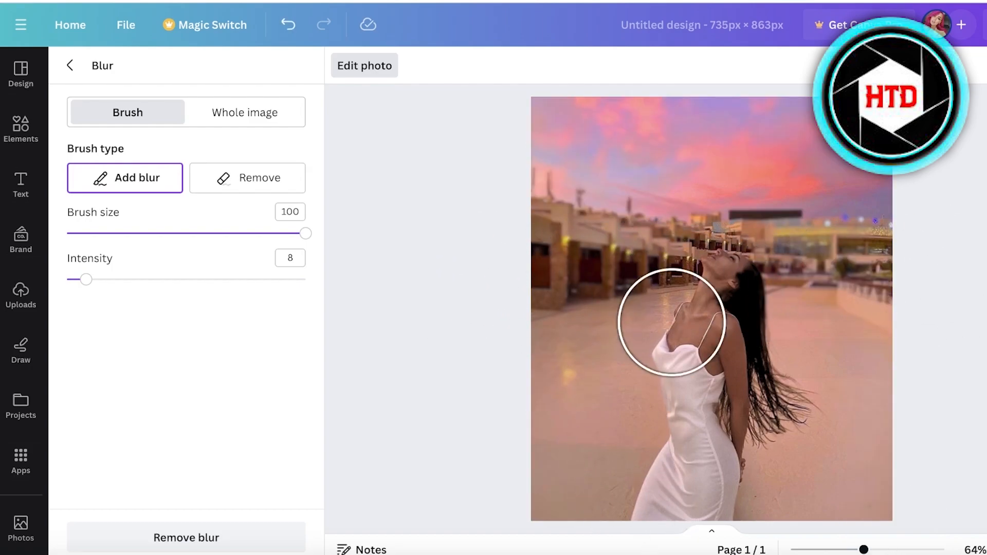
# Set the brush size to 19, brush blur near the woman's head and hair, and close the Blur panel.
pyautogui.moveTo(864, 550); pyautogui.dragTo(884, 549)
pyautogui.scroll(2, 778, 318)
pyautogui.moveTo(151, 234)
pyautogui.mouseDown()
pyautogui.moveTo(88, 233)
pyautogui.moveTo(111, 234)
pyautogui.mouseUp()
pyautogui.moveTo(753, 171)
pyautogui.mouseDown()
pyautogui.moveTo(735, 149)
pyautogui.moveTo(734, 133)
pyautogui.moveTo(765, 141)
pyautogui.moveTo(676, 194)
pyautogui.mouseUp()
pyautogui.moveTo(890, 550)
pyautogui.mouseDown()
pyautogui.moveTo(848, 548)
pyautogui.moveTo(875, 545)
pyautogui.mouseUp()
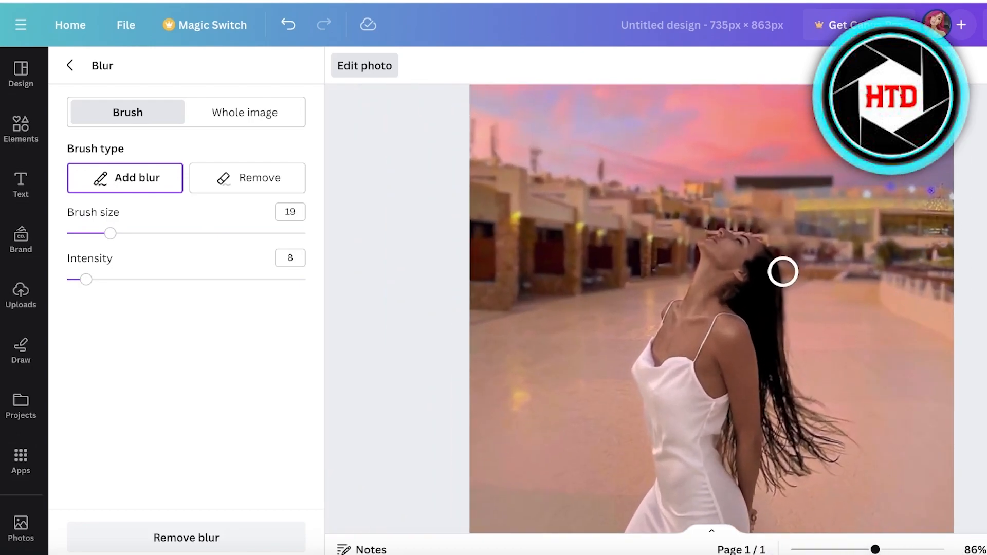
pyautogui.scroll(-2, 767, 285)
pyautogui.scroll(-1, 816, 472)
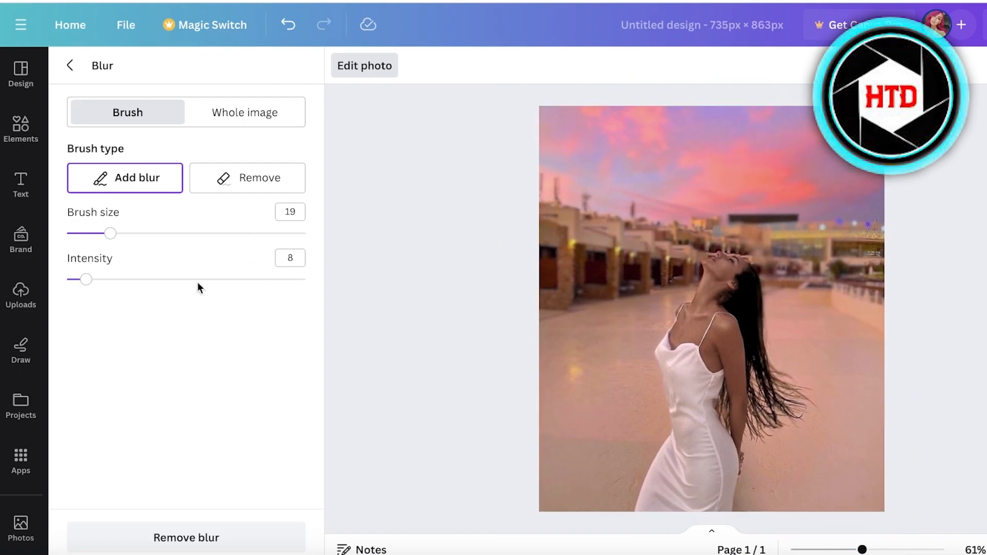
pyautogui.click(231, 123)
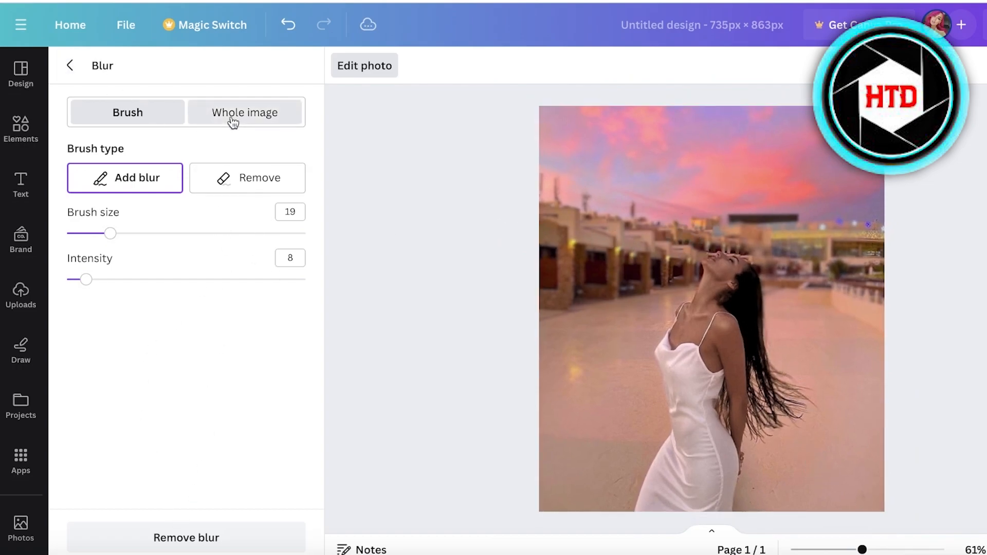
pyautogui.click(172, 116)
pyautogui.click(70, 65)
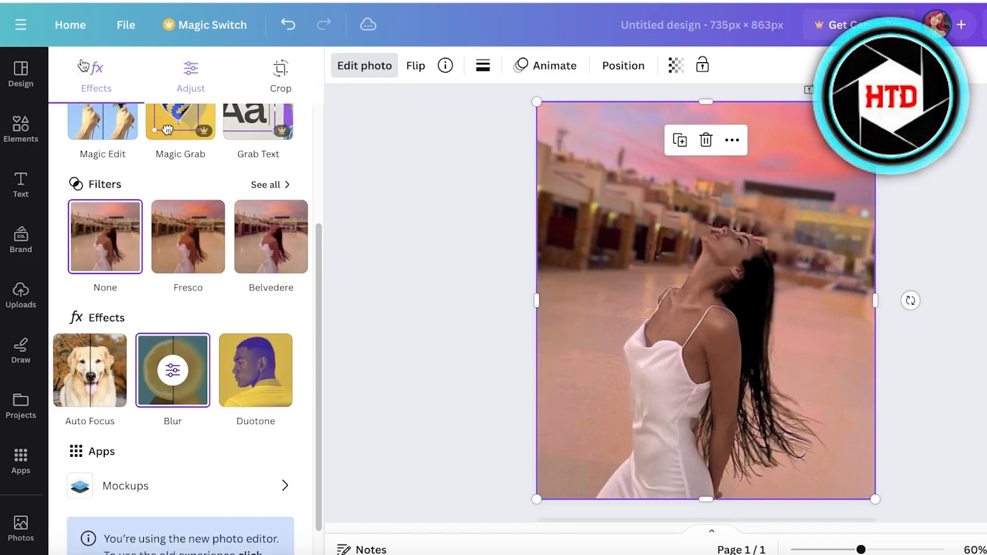
# Duplicate the page containing the edited photo.
pyautogui.click(982, 212)
pyautogui.click(979, 212)
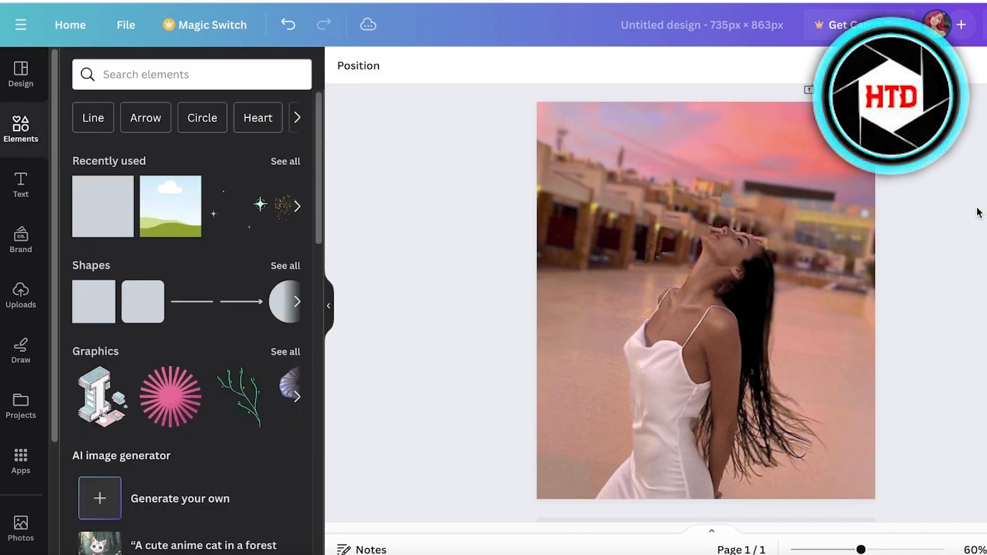
pyautogui.click(591, 150)
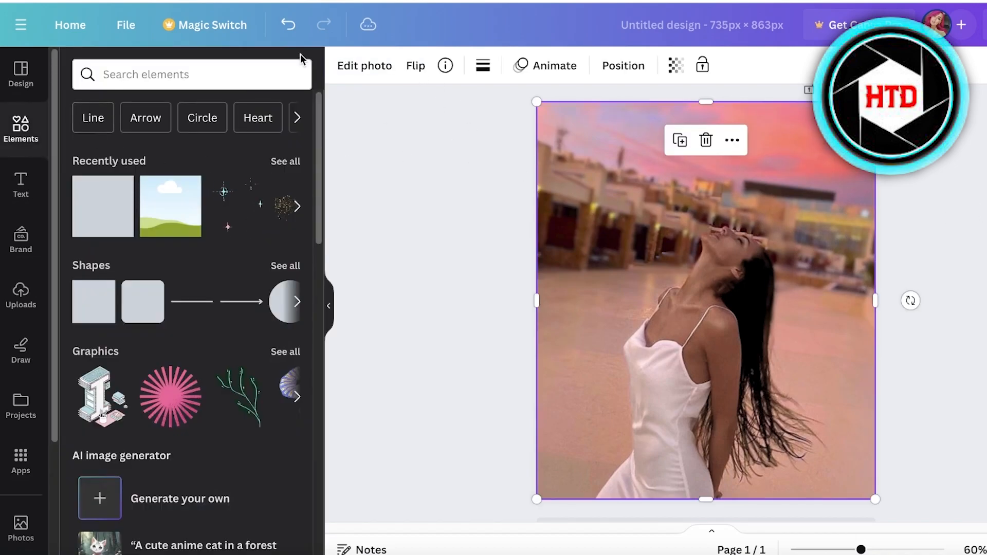
pyautogui.click(379, 69)
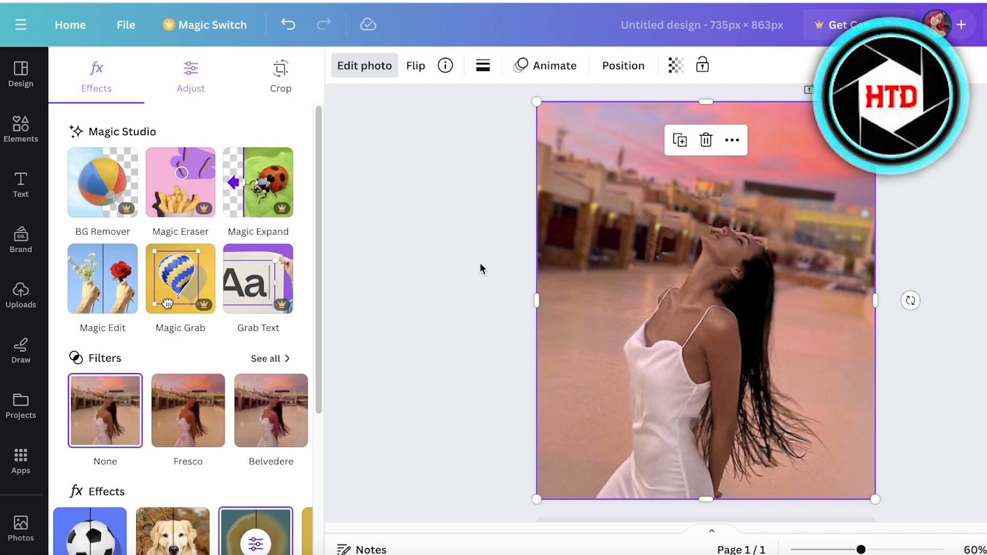
pyautogui.scroll(-1, 479, 263)
pyautogui.scroll(-5, 310, 246)
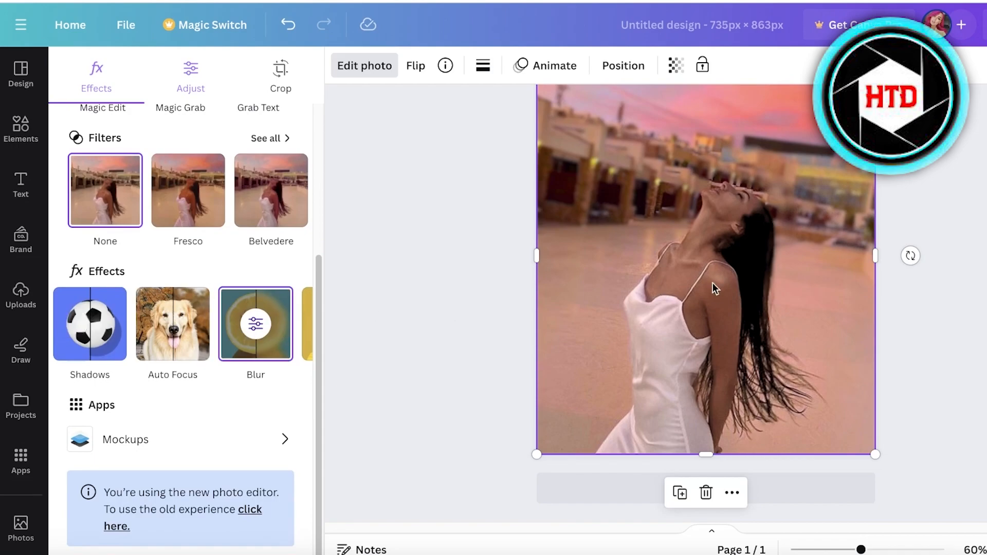
pyautogui.scroll(2, 896, 233)
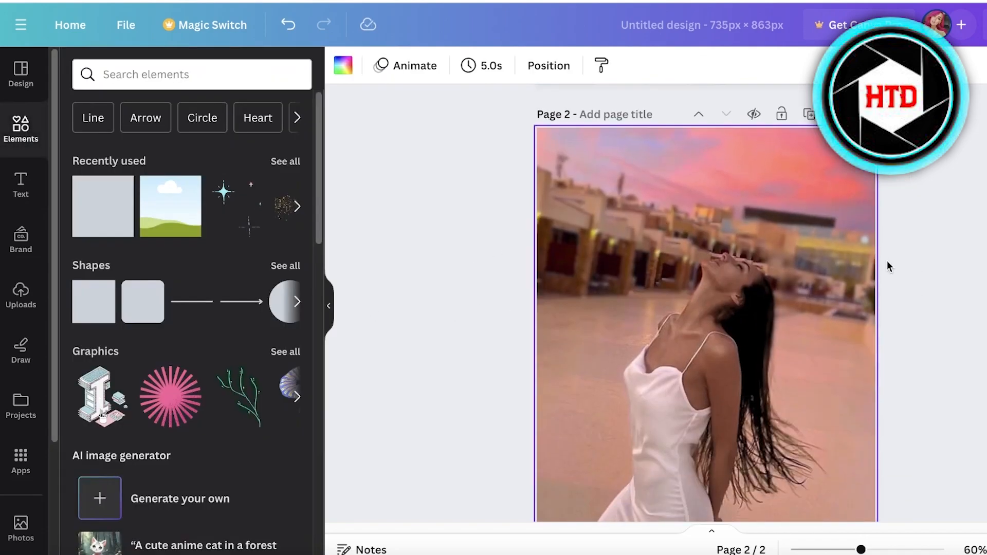
pyautogui.click(745, 266)
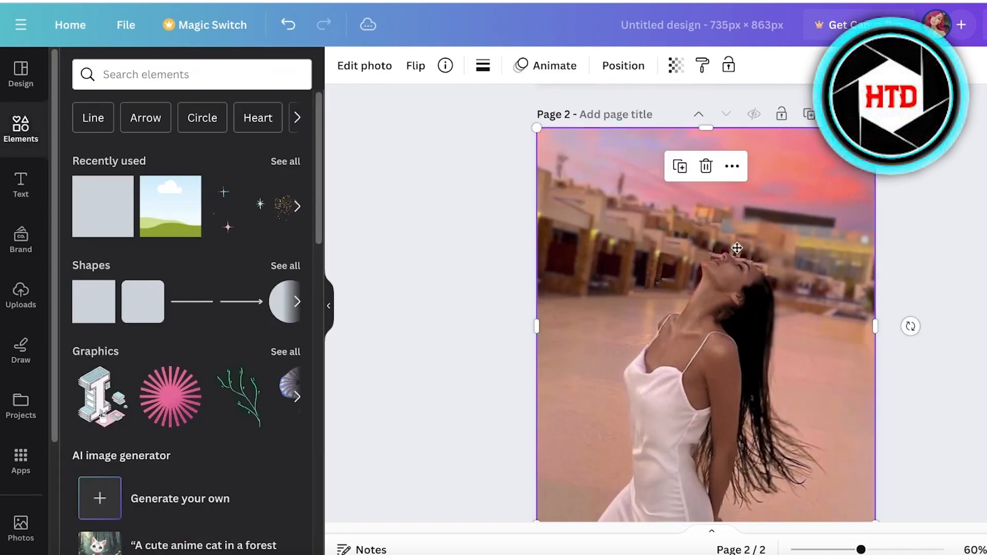
# Shrink the photo on the second page and centre it with a margin around it.
pyautogui.moveTo(832, 393); pyautogui.dragTo(675, 278)
pyautogui.click(802, 400)
pyautogui.click(798, 389)
pyautogui.moveTo(596, 191); pyautogui.dragTo(696, 400)
pyautogui.scroll(-1, 716, 301)
pyautogui.scroll(-1, 714, 296)
pyautogui.moveTo(713, 297); pyautogui.dragTo(753, 256)
pyautogui.scroll(2, 752, 303)
pyautogui.moveTo(639, 442); pyautogui.dragTo(589, 507)
pyautogui.scroll(-1, 756, 389)
pyautogui.scroll(4, 568, 322)
pyautogui.scroll(2, 701, 338)
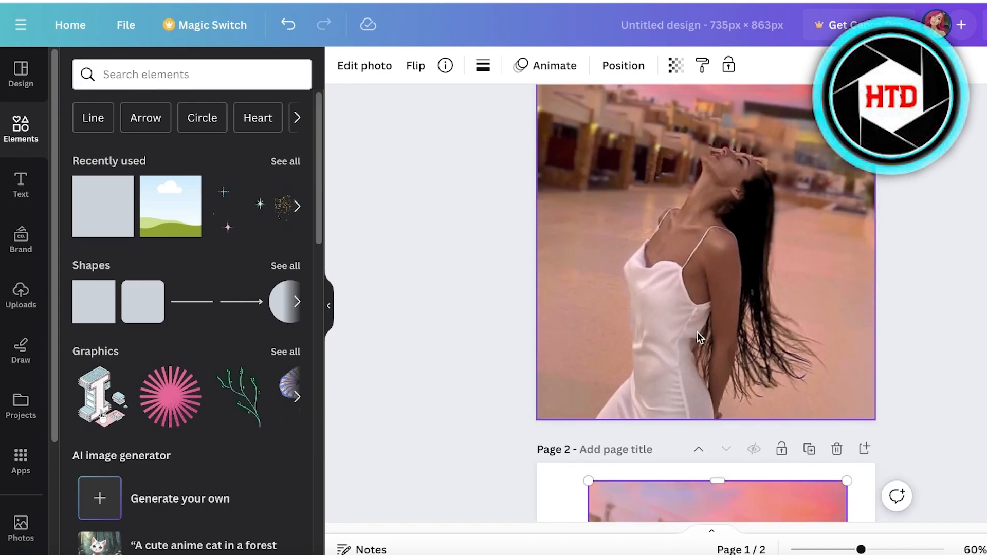
pyautogui.scroll(-6, 699, 328)
pyautogui.moveTo(705, 331)
pyautogui.mouseDown()
pyautogui.moveTo(709, 356)
pyautogui.moveTo(717, 329)
pyautogui.mouseUp()
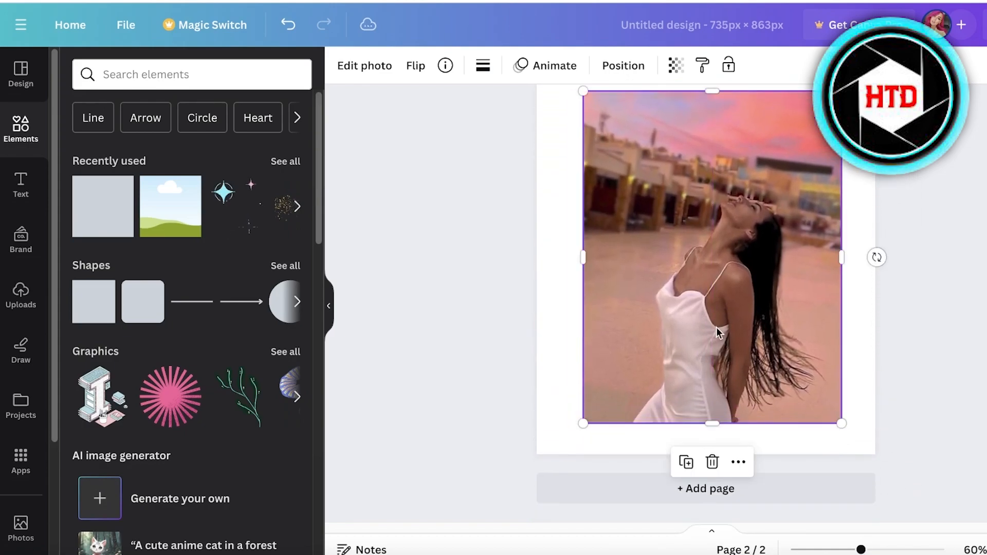
# Set the second page's background to the brown from the photo colours.
pyautogui.scroll(1, 723, 337)
pyautogui.click(856, 145)
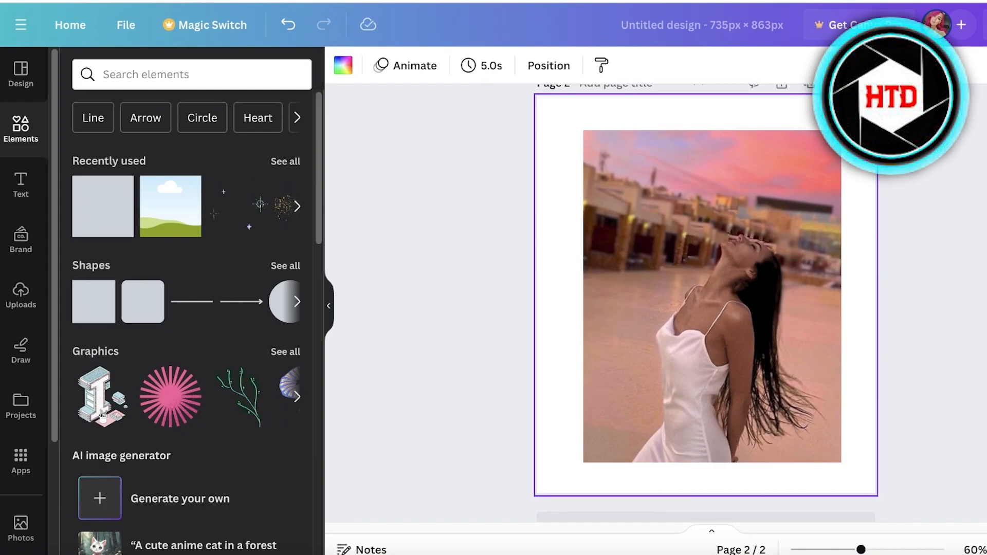
pyautogui.click(343, 65)
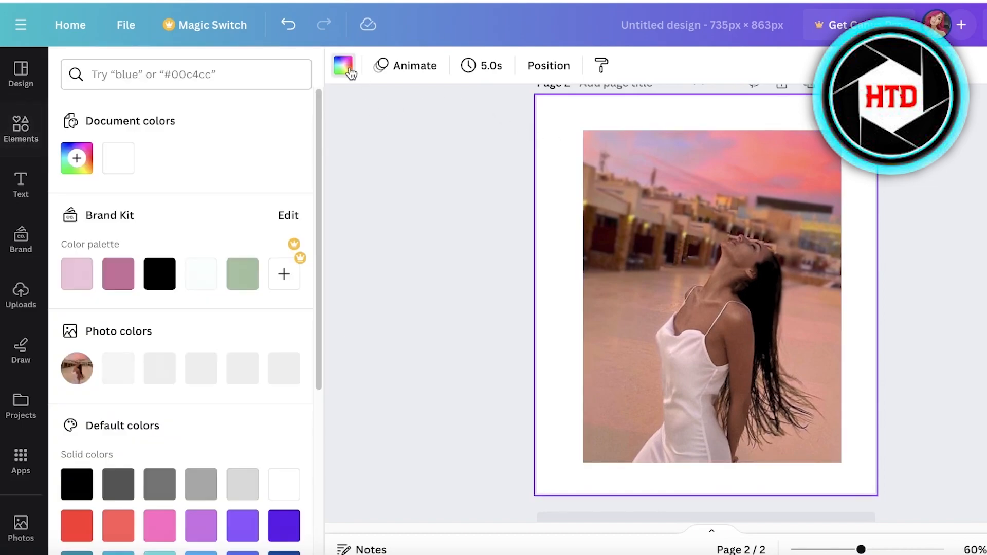
pyautogui.click(244, 369)
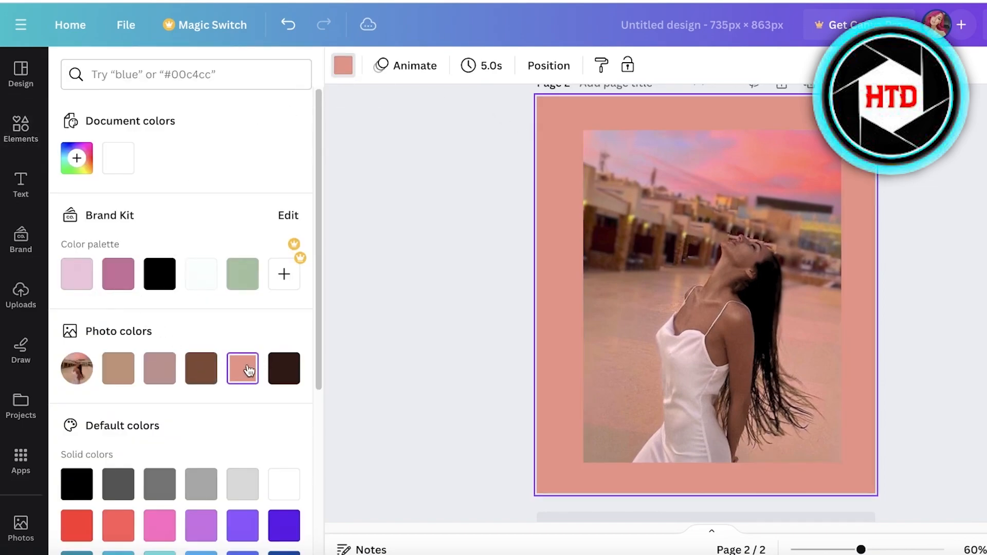
pyautogui.click(278, 374)
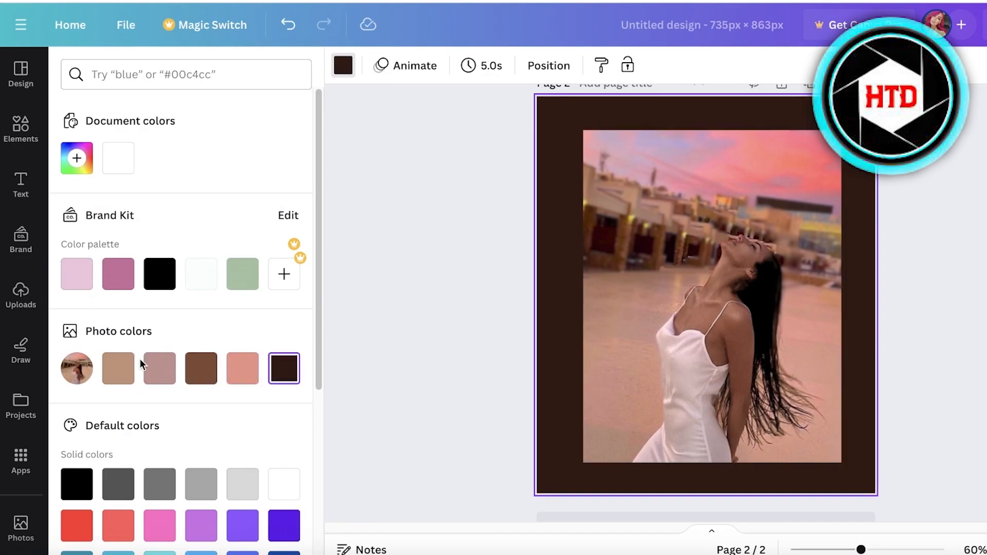
pyautogui.click(208, 368)
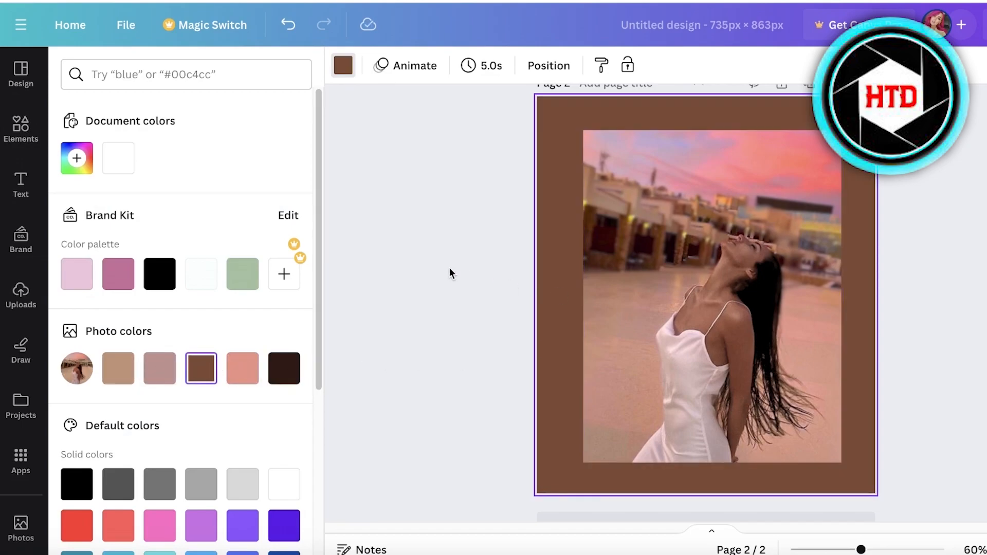
# Nudge the photo slightly up and search the graphics library for arabic designs.
pyautogui.click(741, 262)
pyautogui.moveTo(748, 261); pyautogui.dragTo(745, 254)
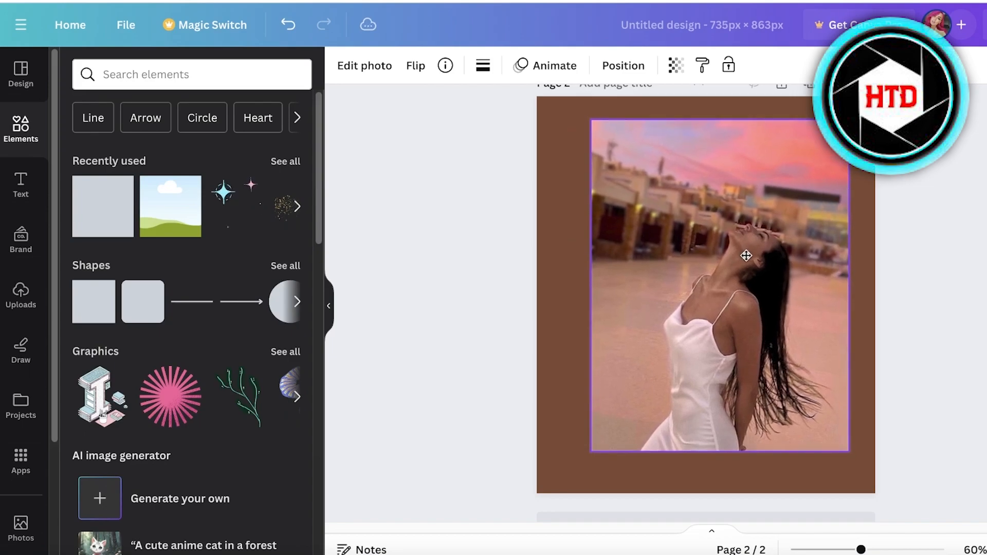
pyautogui.click(282, 353)
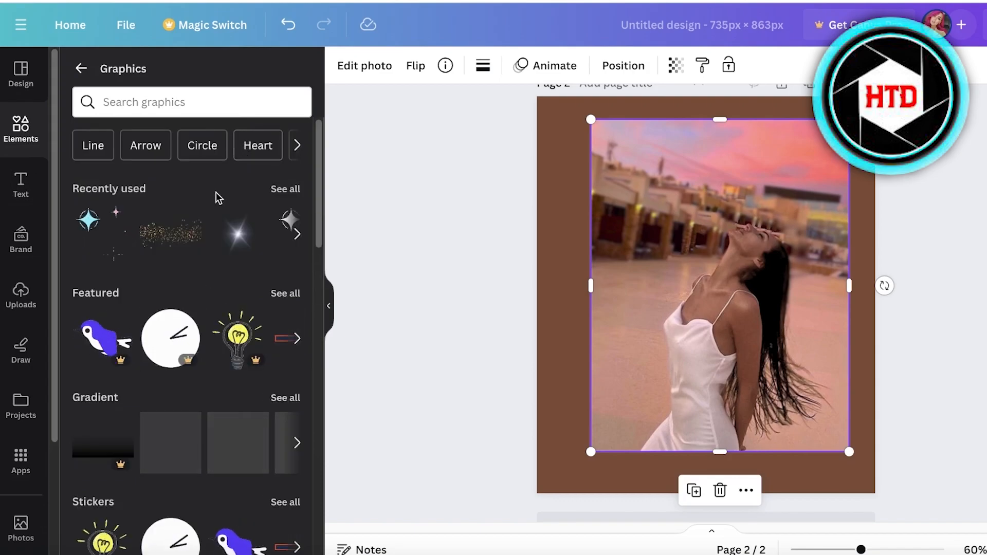
pyautogui.scroll(-7, 226, 247)
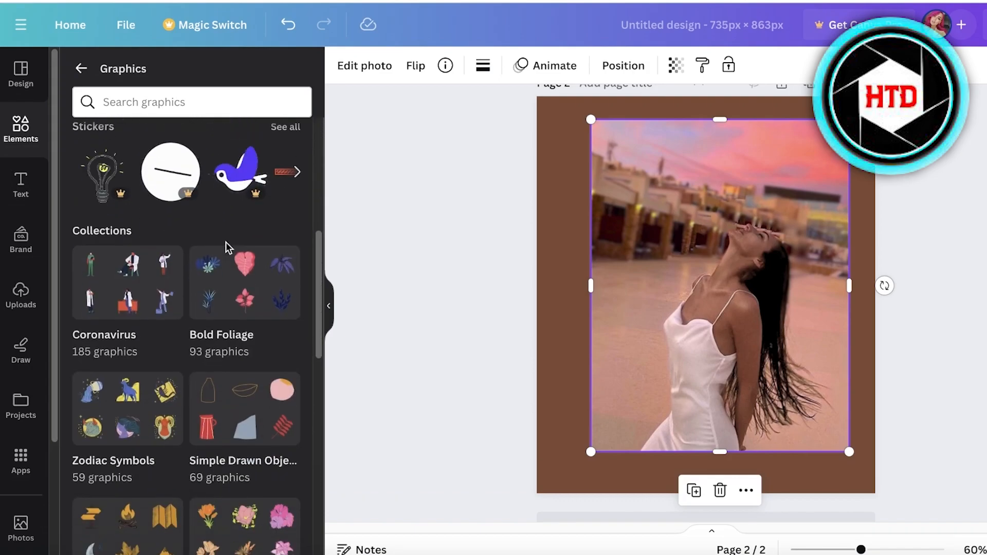
pyautogui.scroll(-3, 221, 283)
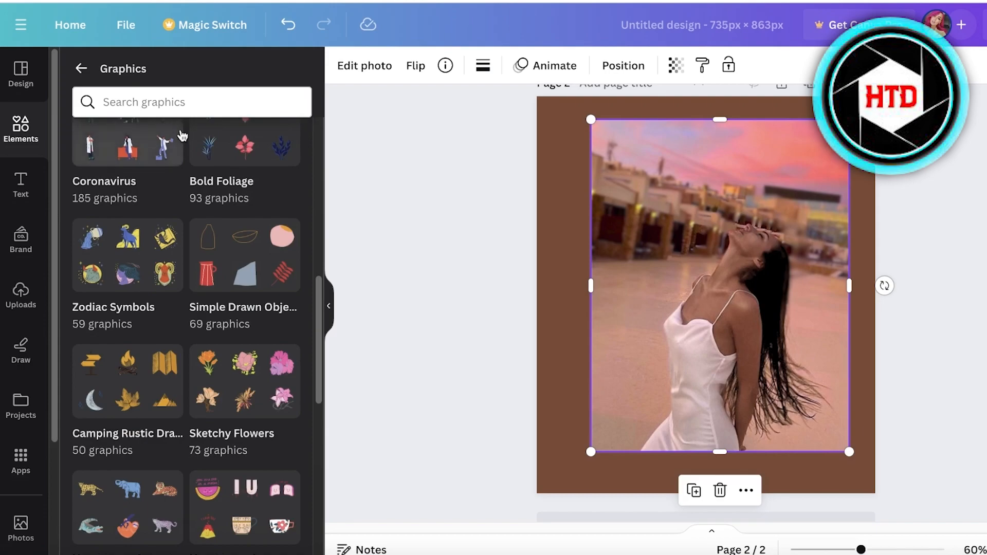
pyautogui.scroll(10, 186, 336)
pyautogui.click(190, 93)
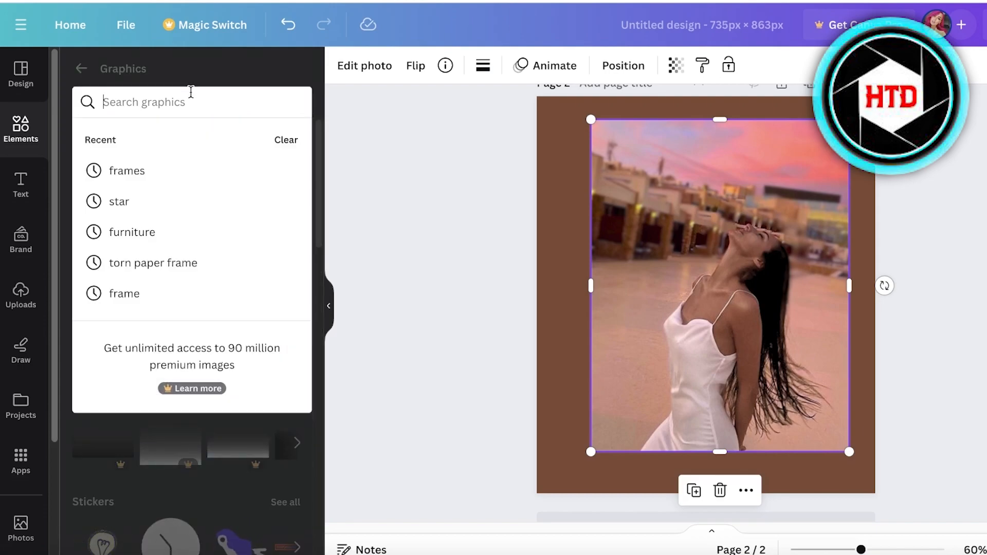
pyautogui.write('arabic')
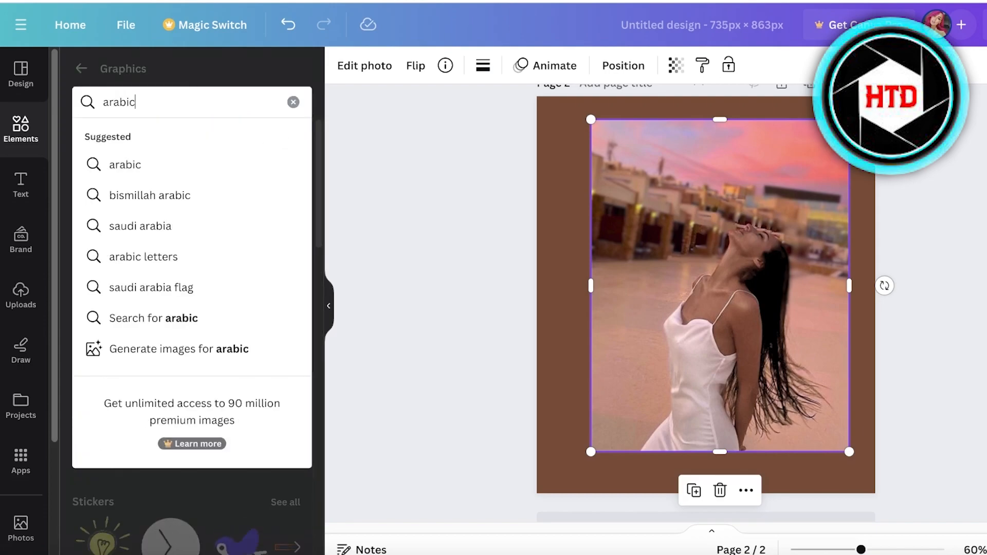
pyautogui.press('Return')
pyautogui.scroll(-5, 94, 311)
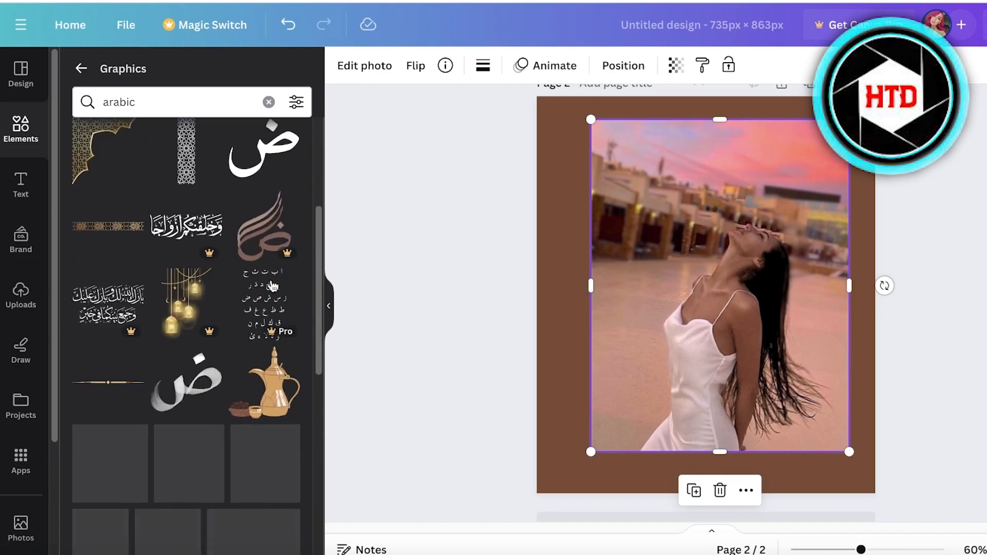
# Add the ornamental Arabic border graphic and place it along the page's top edge.
pyautogui.click(108, 227)
pyautogui.moveTo(738, 286); pyautogui.dragTo(573, 119)
pyautogui.click(915, 174)
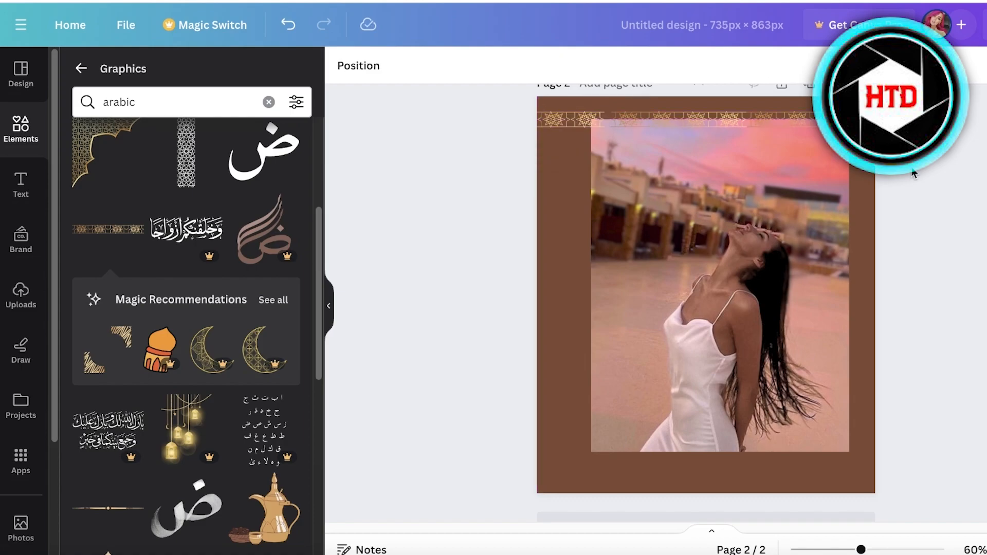
# Move the photo lower on the page, below the border.
pyautogui.moveTo(679, 216); pyautogui.dragTo(677, 260)
pyautogui.click(593, 126)
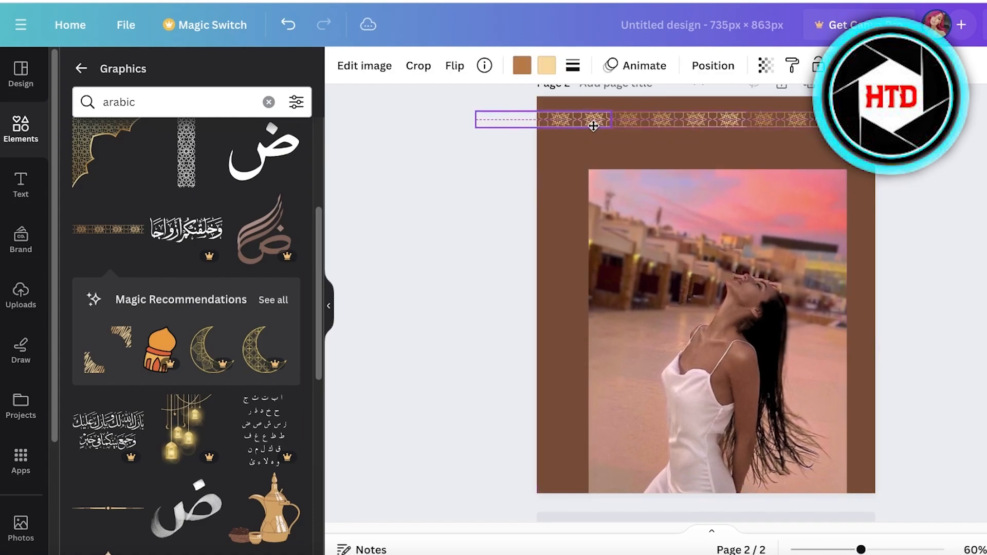
pyautogui.click(940, 170)
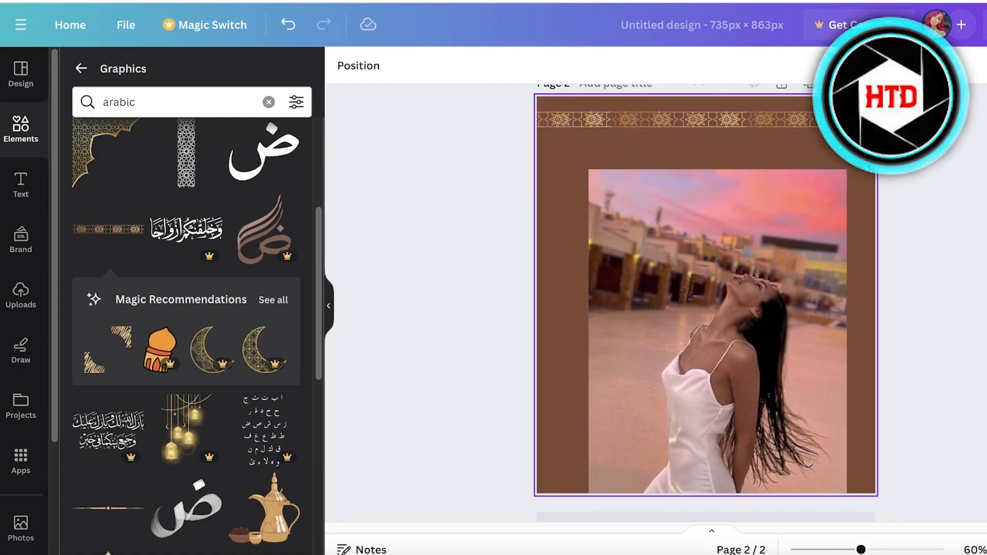
# Align the top border with the page's left edge and place a matching border near the page's bottom.
pyautogui.moveTo(786, 112); pyautogui.dragTo(520, 97)
pyautogui.moveTo(655, 128); pyautogui.dragTo(647, 441)
# Move the photo up between the two borders and deselect it.
pyautogui.moveTo(748, 292); pyautogui.dragTo(759, 234)
pyautogui.click(948, 278)
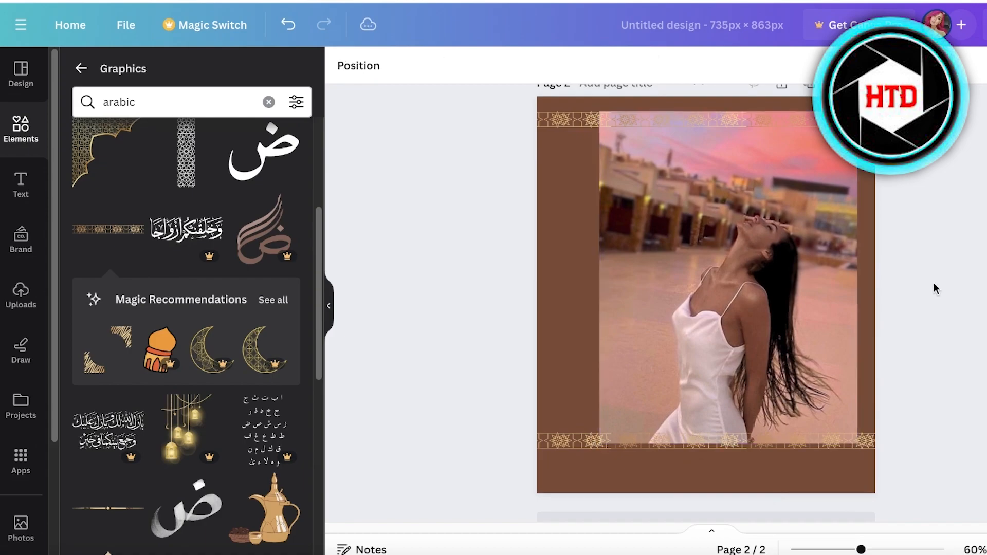
pyautogui.scroll(-5, 162, 346)
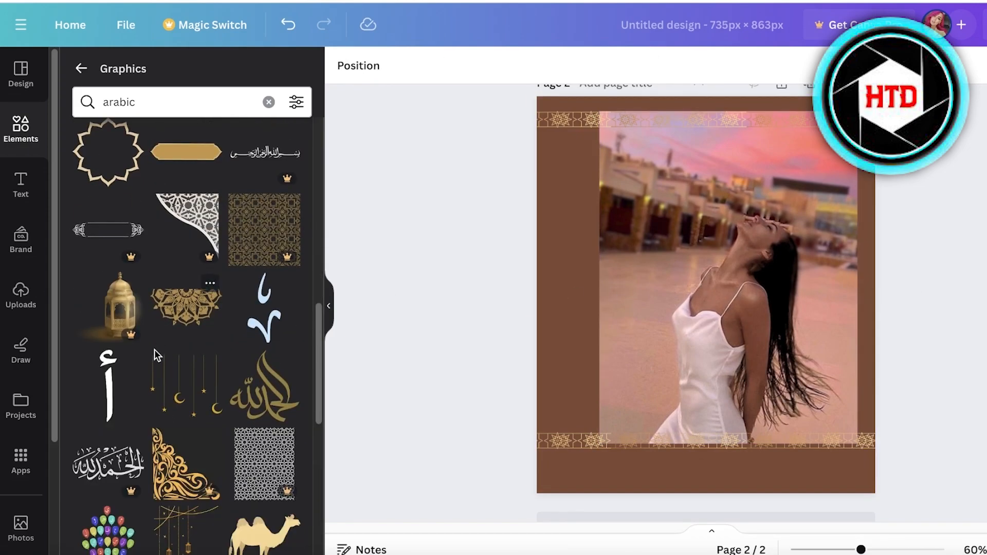
pyautogui.scroll(-6, 157, 347)
pyautogui.click(109, 301)
pyautogui.moveTo(664, 343); pyautogui.dragTo(584, 470)
pyautogui.press('Delete')
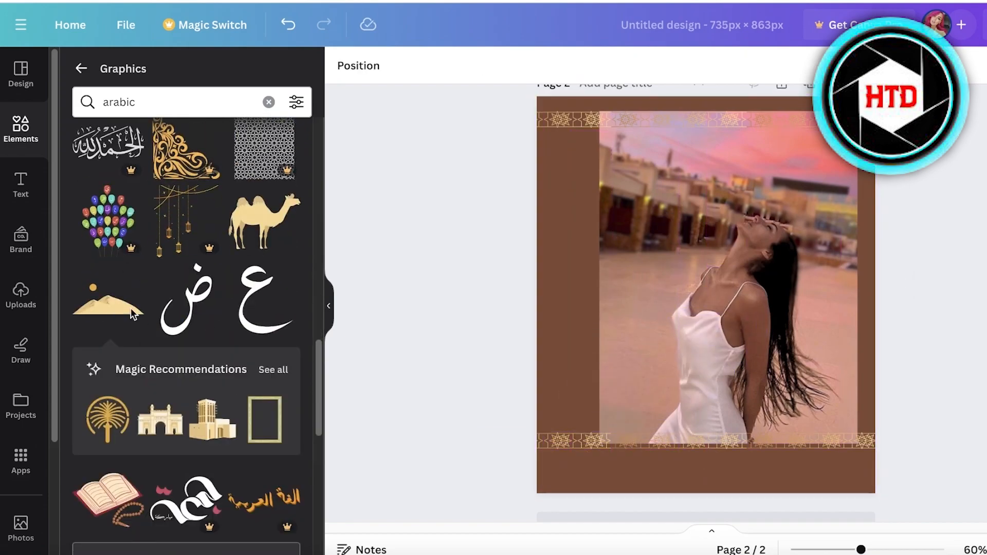
# Search the graphics for "texture", add the dotted halftone texture and stretch it to cover the whole page.
pyautogui.scroll(-5, 154, 350)
pyautogui.click(266, 110)
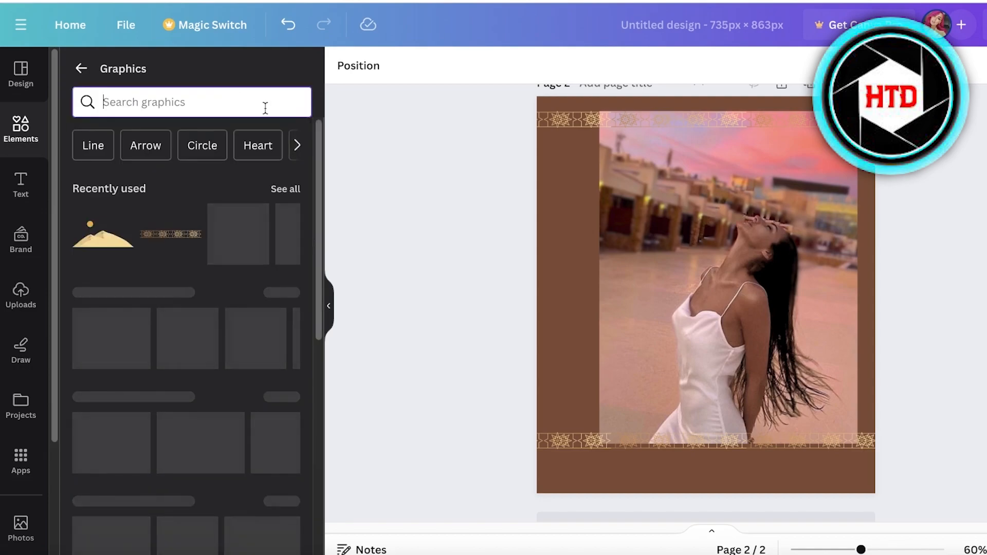
pyautogui.write('texture')
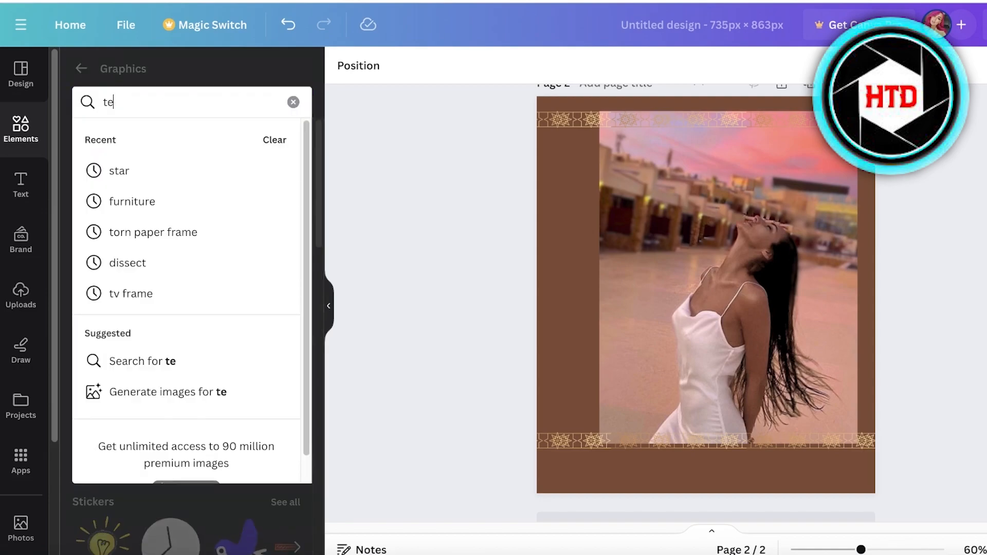
pyautogui.press('Return')
pyautogui.scroll(-7, 149, 176)
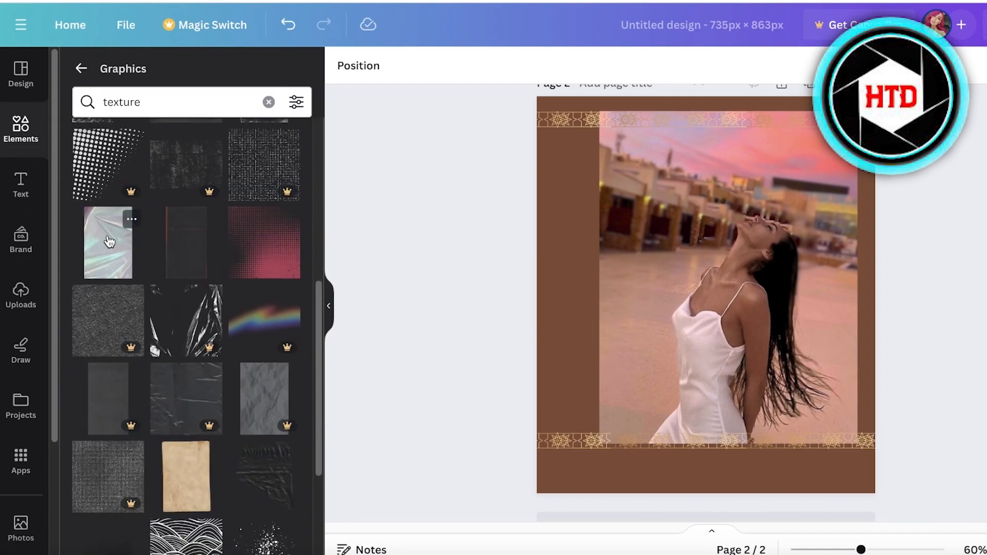
pyautogui.click(265, 266)
pyautogui.moveTo(671, 307); pyautogui.dragTo(573, 137)
pyautogui.moveTo(669, 187); pyautogui.dragTo(950, 470)
pyautogui.moveTo(760, 397); pyautogui.dragTo(725, 432)
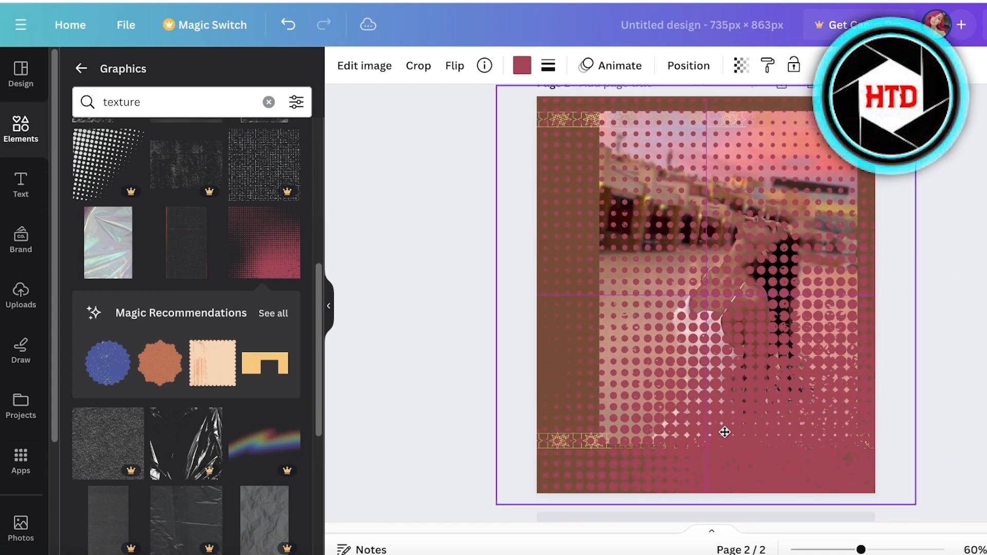
# Recolour the halftone texture to the light tan shade from the photo colours.
pyautogui.rightClick(779, 456)
pyautogui.click(522, 65)
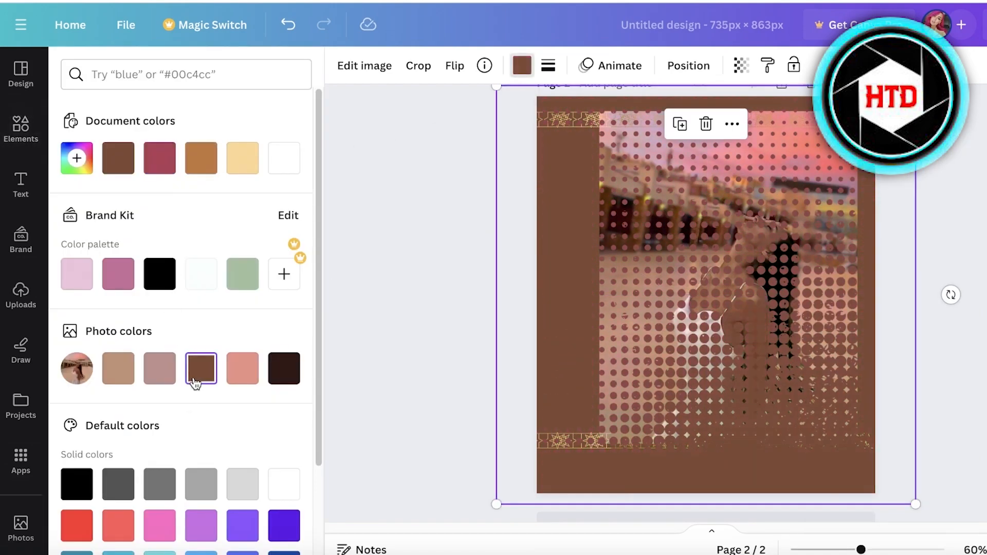
pyautogui.click(117, 368)
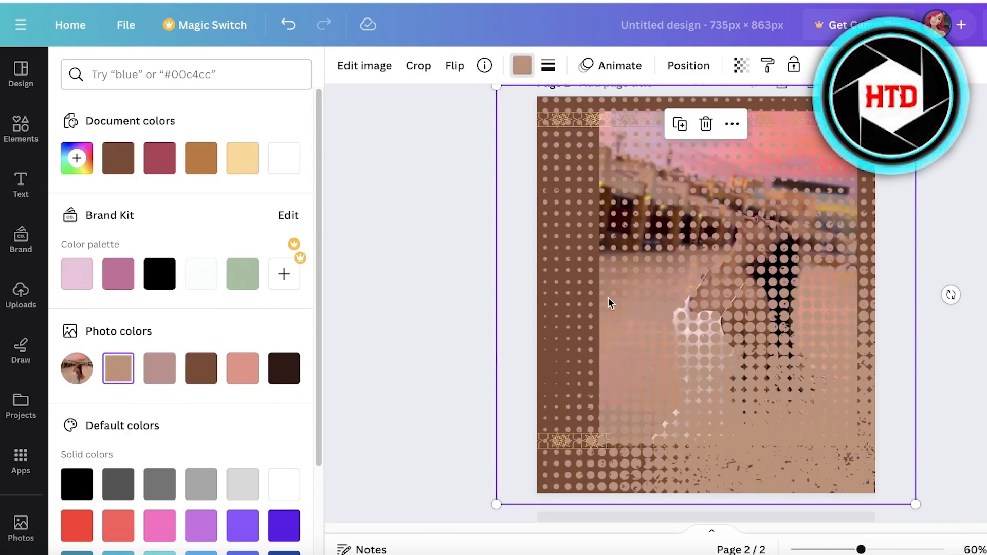
# Send the texture one layer backward so the photo sits in front of it.
pyautogui.rightClick(564, 255)
pyautogui.moveTo(623, 309)
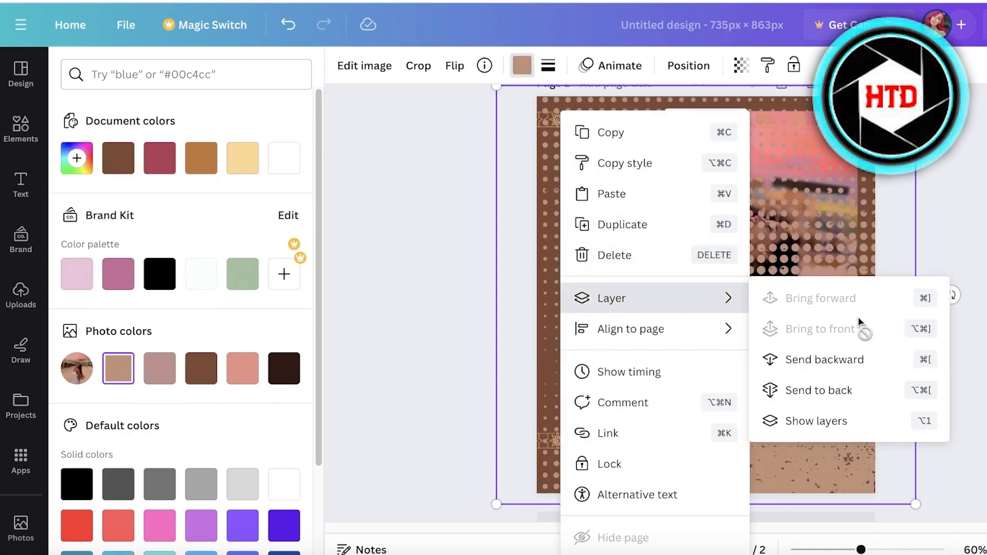
pyautogui.click(826, 394)
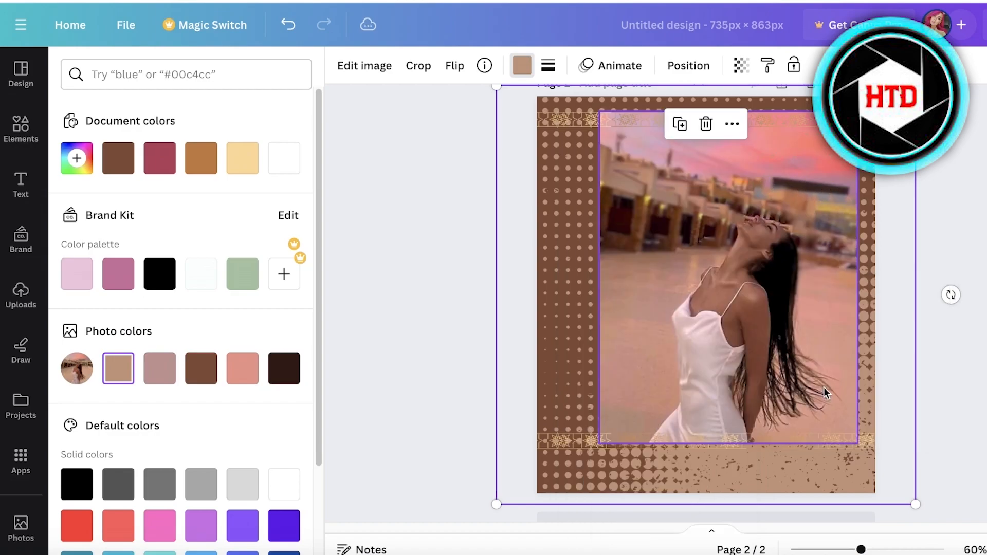
# Reposition and resize the texture so it fills the page around the photo.
pyautogui.moveTo(827, 468)
pyautogui.mouseDown()
pyautogui.moveTo(822, 451)
pyautogui.moveTo(829, 467)
pyautogui.mouseUp()
pyautogui.moveTo(576, 323); pyautogui.dragTo(497, 164)
pyautogui.moveTo(835, 346); pyautogui.dragTo(813, 426)
pyautogui.moveTo(571, 291); pyautogui.dragTo(600, 410)
pyautogui.scroll(1, 943, 400)
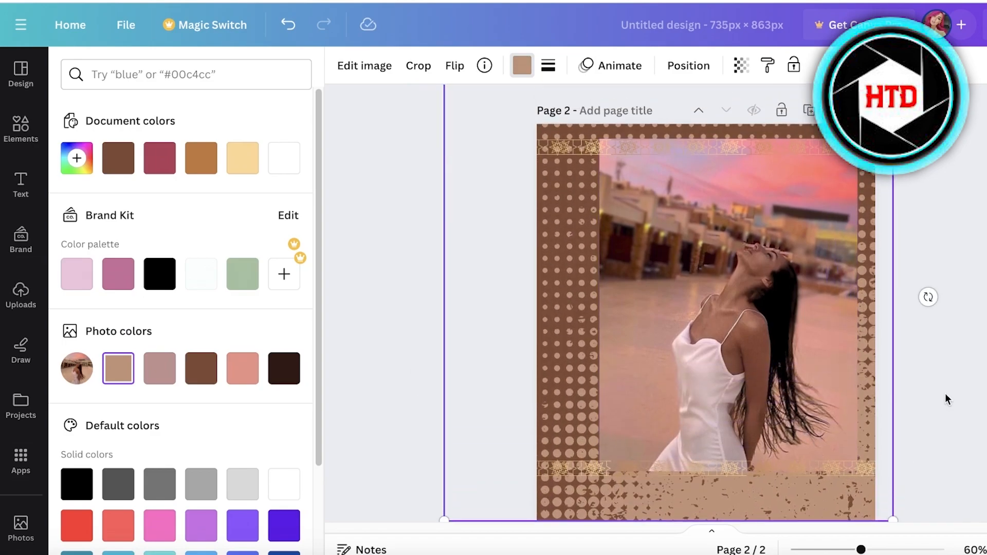
# Set the texture's transparency to 19 and deselect it.
pyautogui.click(741, 65)
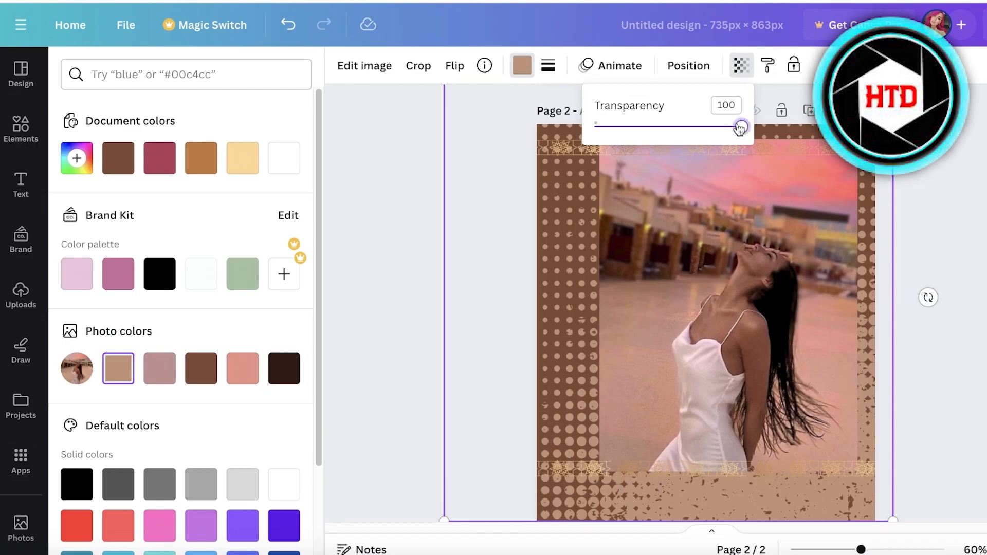
pyautogui.moveTo(739, 126); pyautogui.dragTo(634, 133)
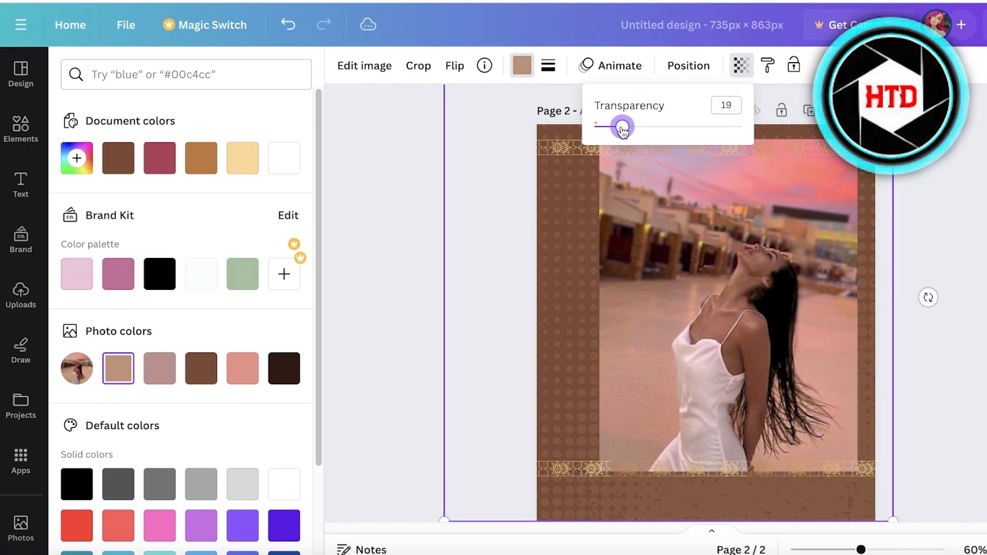
pyautogui.click(948, 270)
pyautogui.click(23, 123)
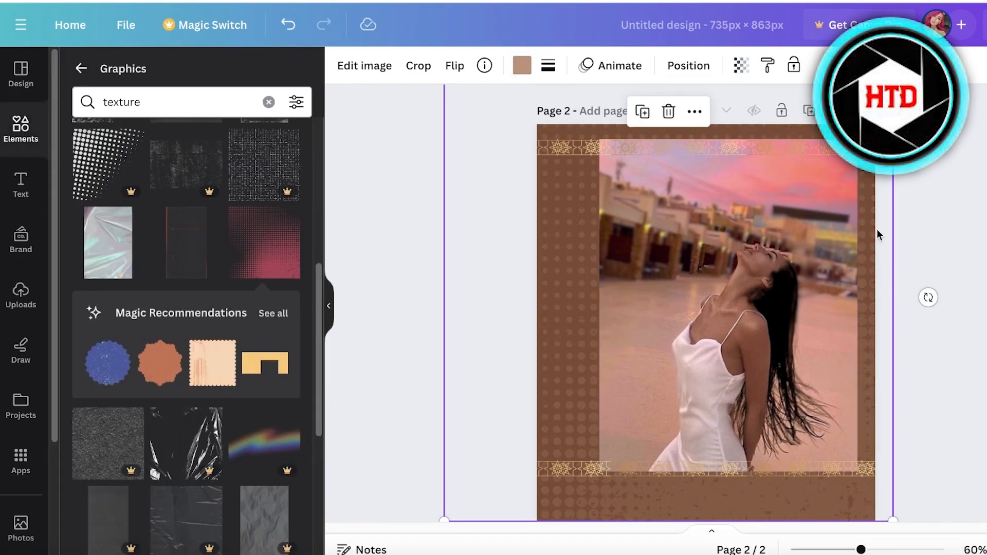
# Shift the photo slightly and delete the bottom ornamental border.
pyautogui.click(956, 235)
pyautogui.scroll(-1, 662, 145)
pyautogui.moveTo(837, 293); pyautogui.dragTo(841, 325)
pyautogui.click(733, 436)
pyautogui.press('Delete')
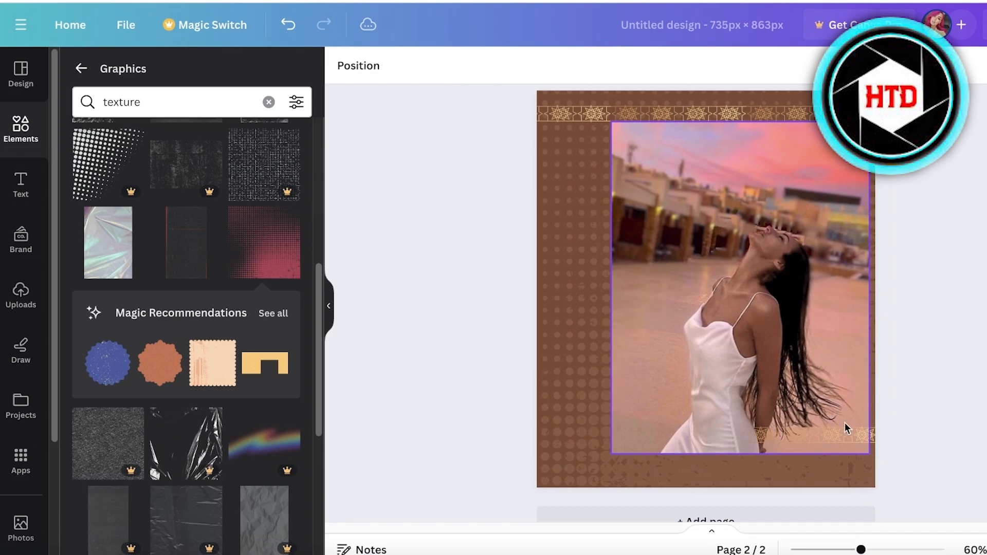
# Delete all pieces of the top ornamental border and nudge the photo slightly up and left.
pyautogui.click(691, 133)
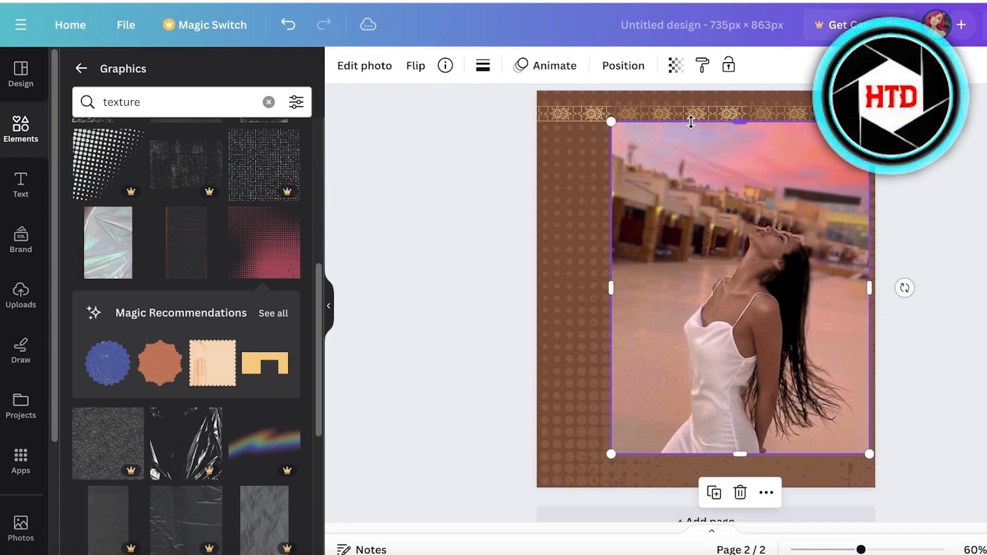
pyautogui.click(697, 117)
pyautogui.press('Delete')
pyautogui.click(774, 116)
pyautogui.press('Delete')
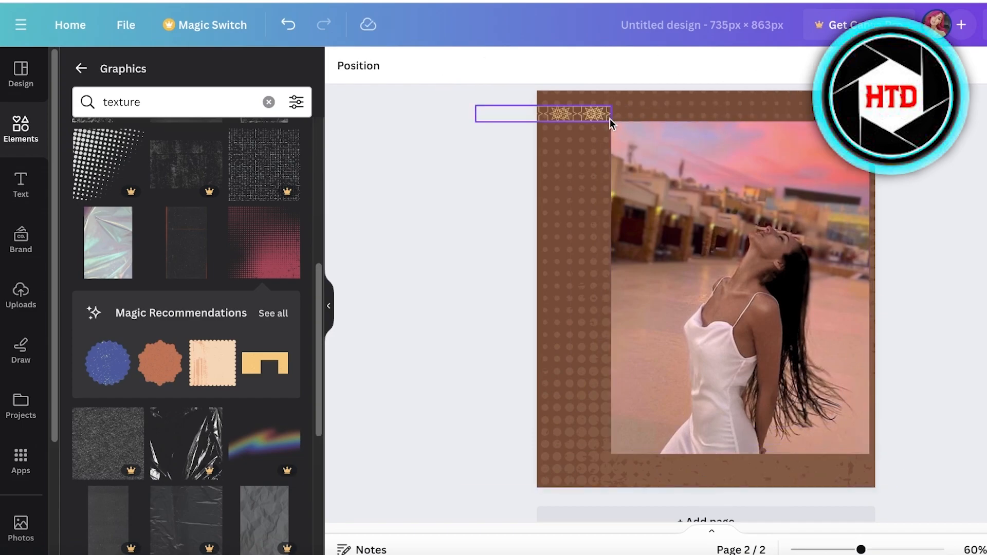
pyautogui.click(607, 118)
pyautogui.press('Delete')
pyautogui.moveTo(734, 281); pyautogui.dragTo(714, 264)
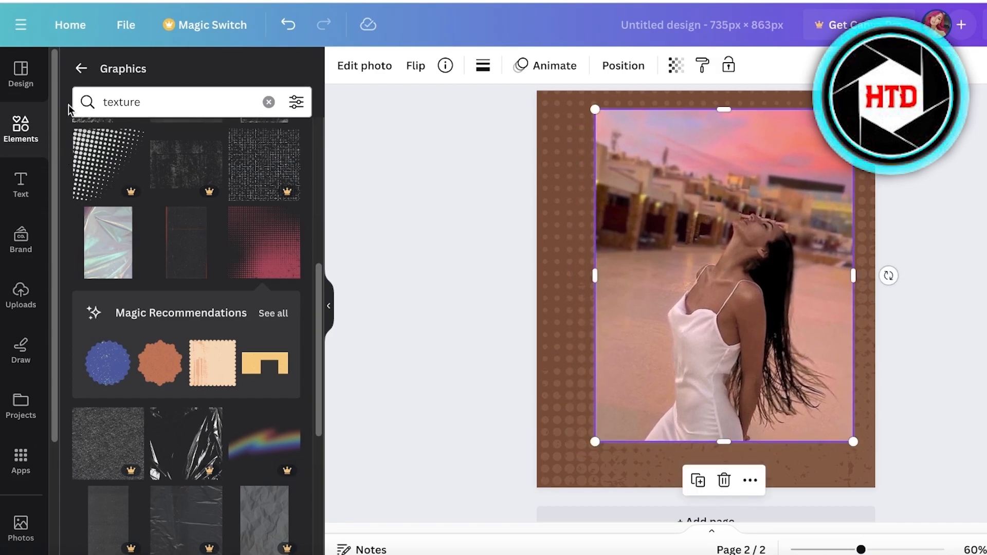
# Add the yellow polygon shape from Magic Recommendations, shrink it and place it at the page's top-right corner.
pyautogui.click(281, 324)
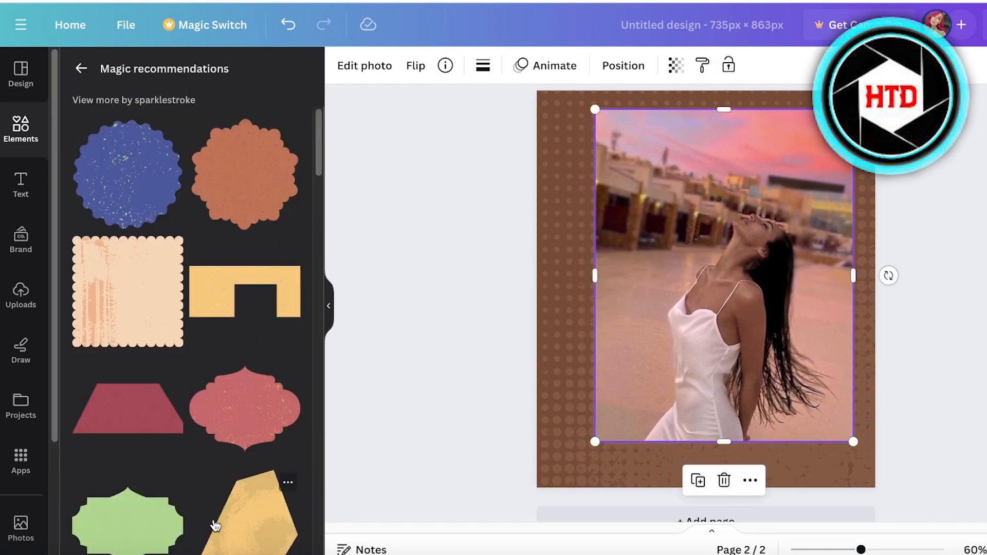
pyautogui.click(154, 327)
pyautogui.moveTo(639, 221); pyautogui.dragTo(757, 348)
pyautogui.moveTo(764, 348); pyautogui.dragTo(817, 147)
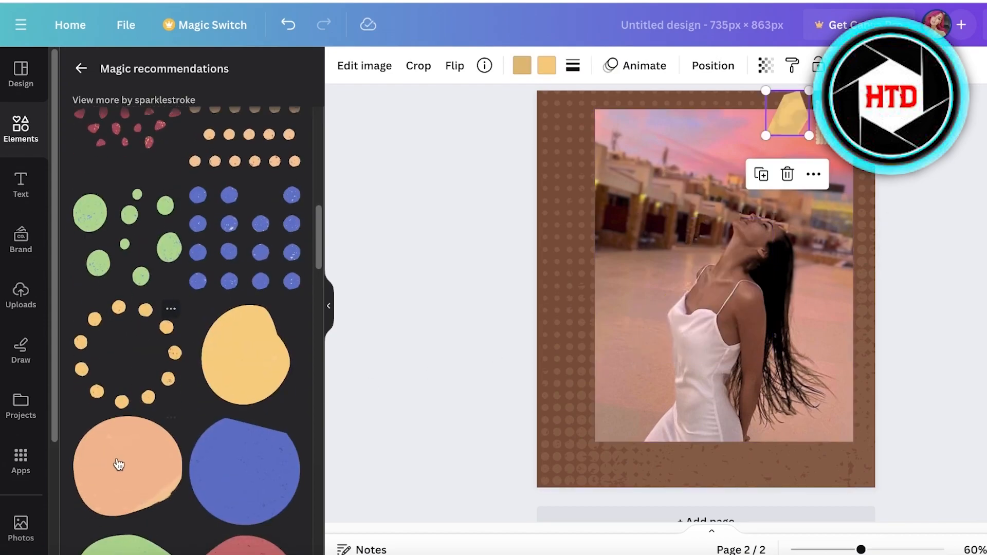
# Add the orange scalloped badge shape and shrink it.
pyautogui.scroll(-10, 130, 375)
pyautogui.scroll(4, 132, 375)
pyautogui.scroll(-4, 234, 433)
pyautogui.scroll(10, 234, 432)
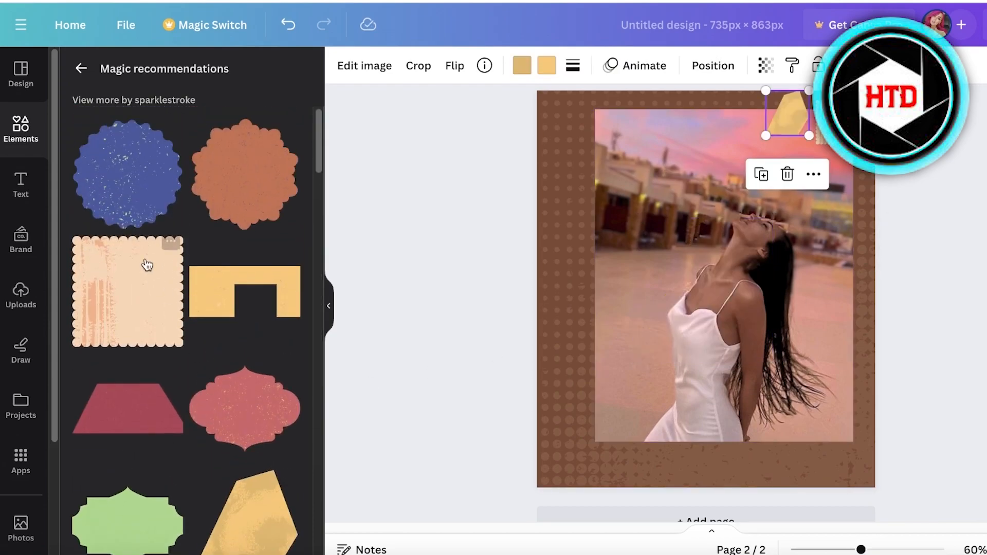
pyautogui.click(244, 175)
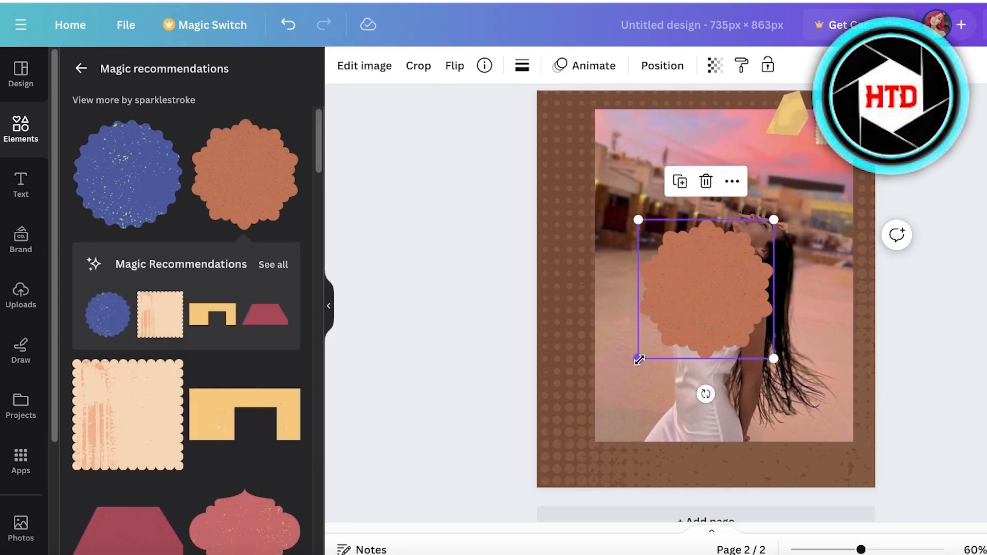
pyautogui.moveTo(639, 360); pyautogui.dragTo(736, 309)
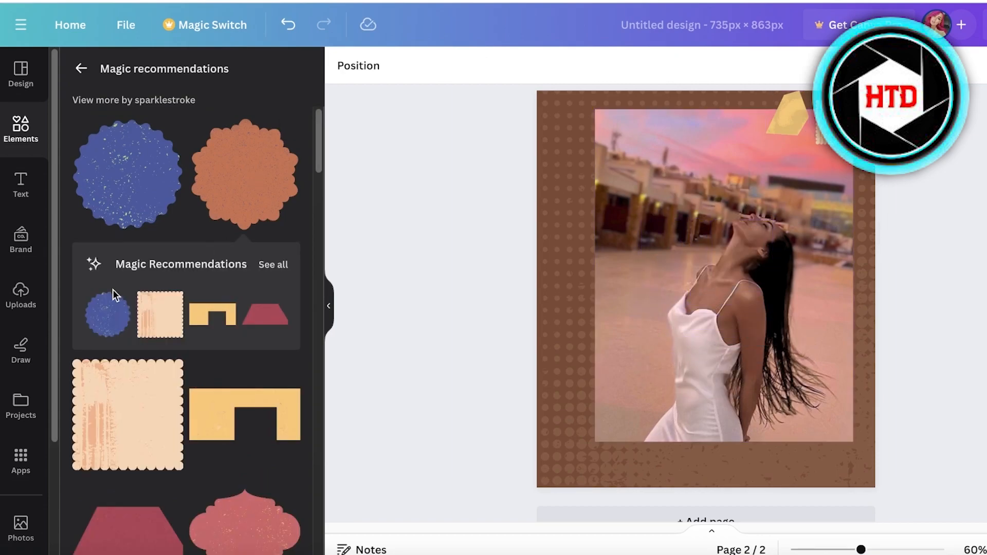
# Add the small blue scalloped badge beside the yellow shape at the top-right and deselect it.
pyautogui.click(115, 305)
pyautogui.click(104, 319)
pyautogui.click(931, 286)
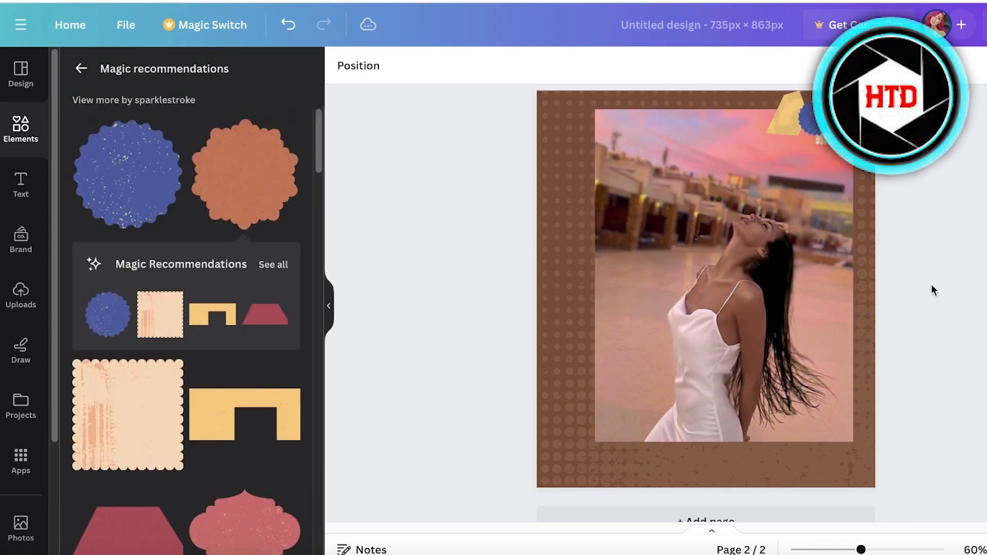